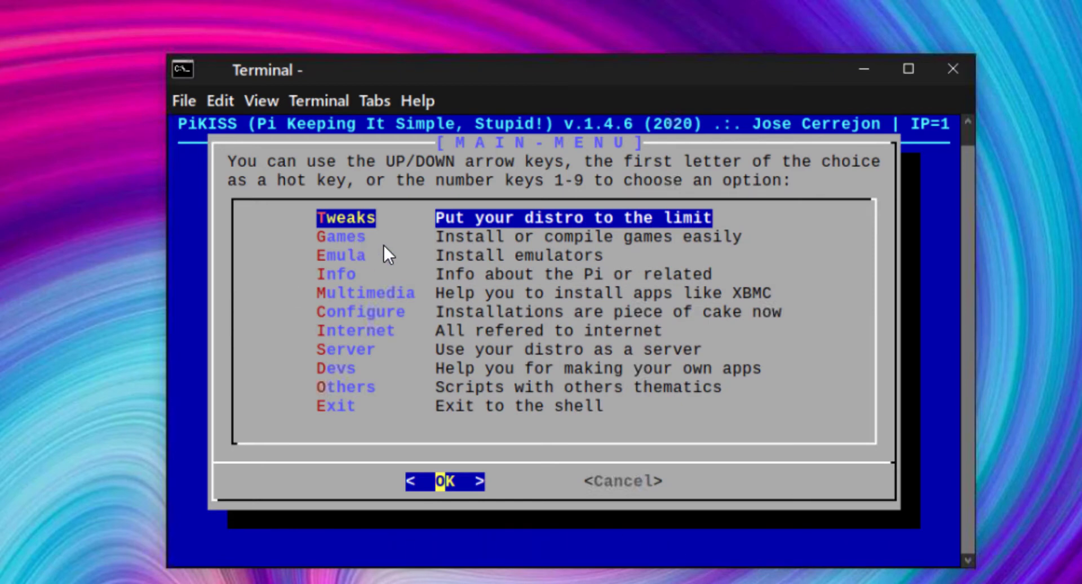
Open the Games category and look through its list down to the Xump entry
{"action": "key", "text": "Down"}
{"action": "key", "text": "Down"}
{"action": "key", "text": "Up"}
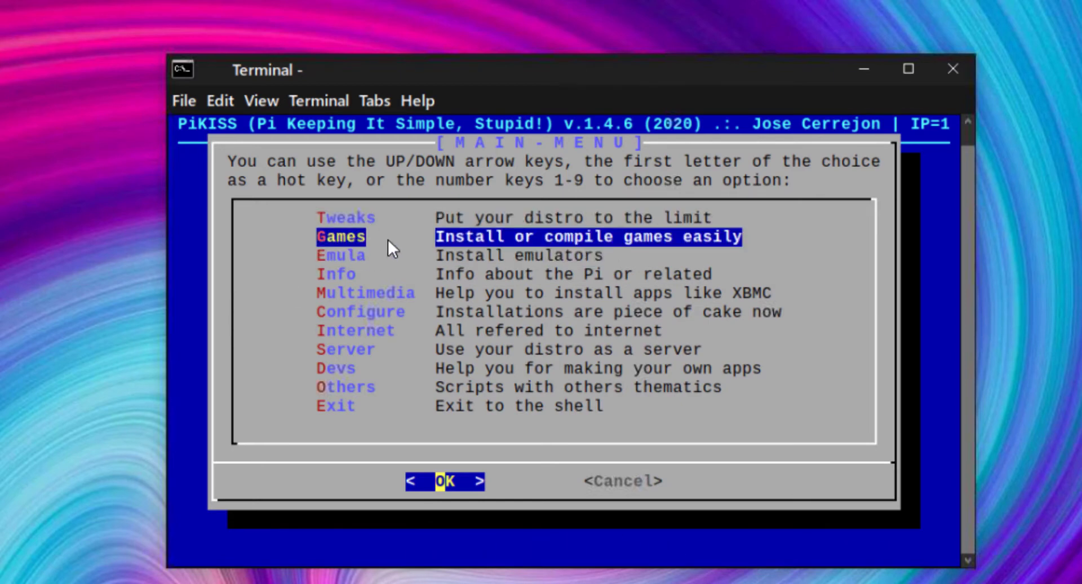
{"action": "key", "text": "Return"}
{"action": "key", "text": "Down"}
{"action": "key", "text": "Down"}
{"action": "key", "text": "Down"}
{"action": "key", "text": "Down"}
{"action": "key", "text": "Down"}
{"action": "key", "text": "Down"}
{"action": "key", "text": "Down"}
{"action": "key", "text": "Down"}
{"action": "key", "text": "Down"}
{"action": "key", "text": "Down"}
{"action": "key", "text": "Down"}
{"action": "key", "text": "Down"}
{"action": "key", "text": "Down"}
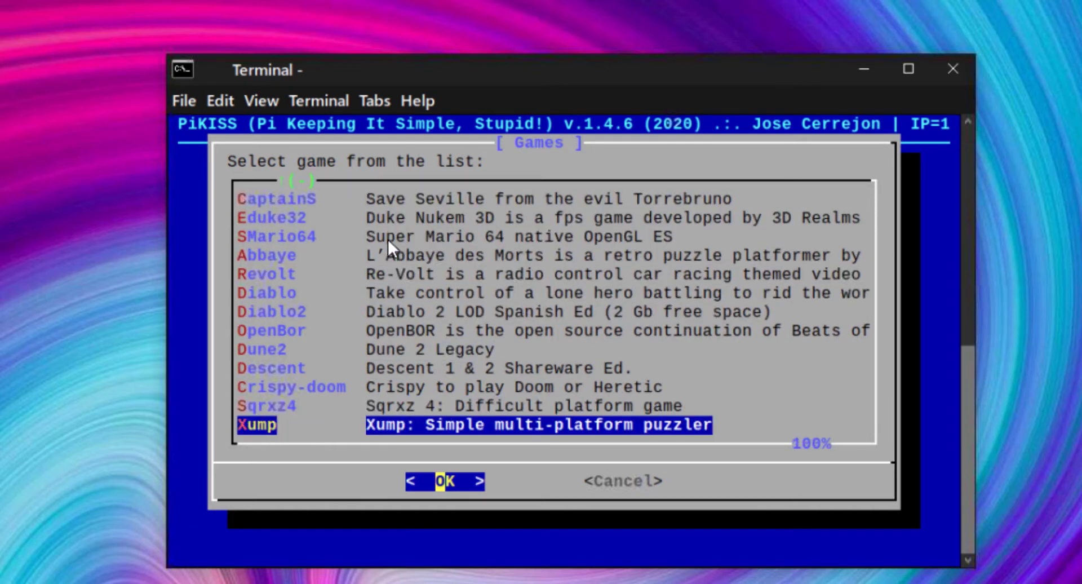
Review the games list back up to its first entry and return to the main menu
{"action": "key", "text": "Up"}
{"action": "key", "text": "Up"}
{"action": "key", "text": "Up"}
{"action": "key", "text": "Up"}
{"action": "key", "text": "Up"}
{"action": "key", "text": "Up"}
{"action": "key", "text": "Up"}
{"action": "key", "text": "Up"}
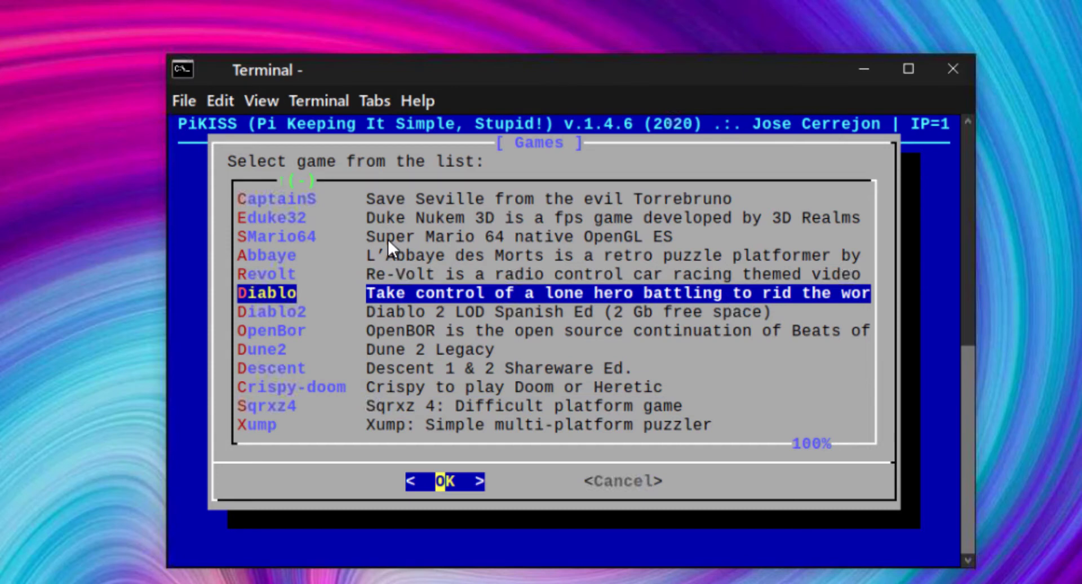
{"action": "key", "text": "Up"}
{"action": "key", "text": "Up"}
{"action": "key", "text": "Up"}
{"action": "key", "text": "Up"}
{"action": "key", "text": "Up"}
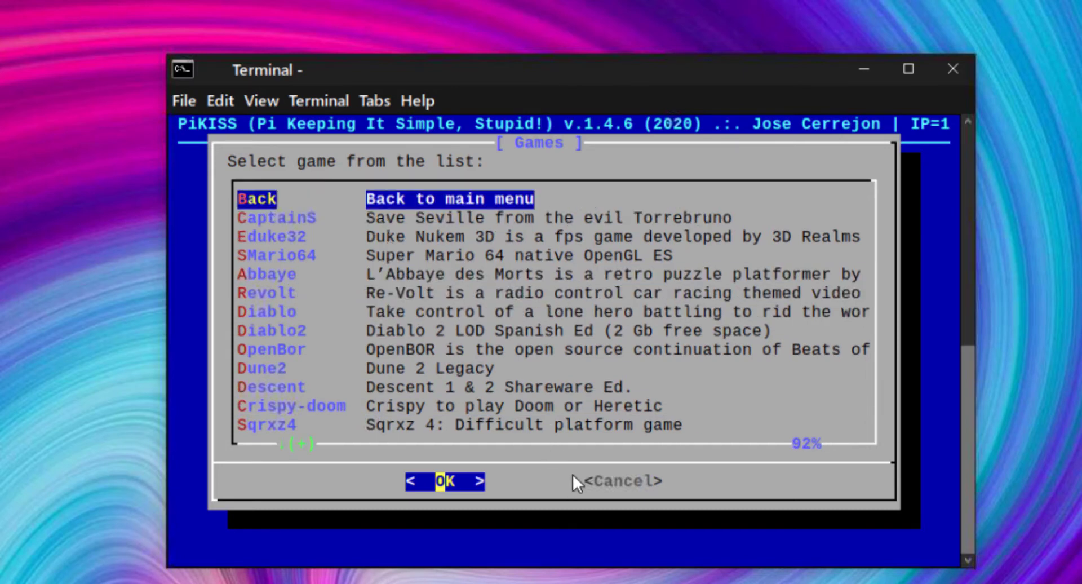
{"action": "key", "text": "Return"}
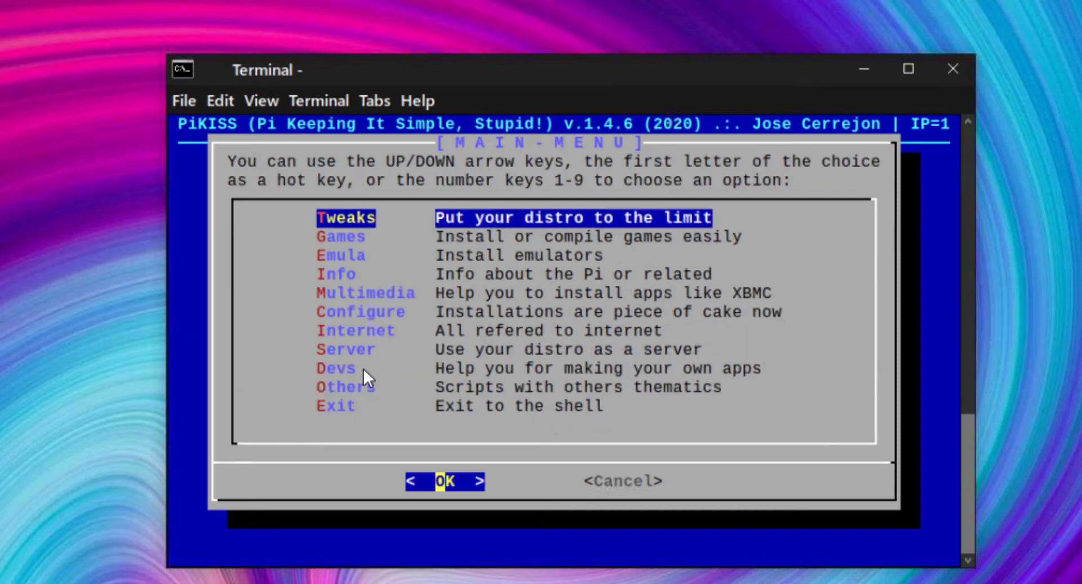
View the scripts offered in the Multimedia category and return to the main menu
{"action": "key", "text": "Down"}
{"action": "key", "text": "Down"}
{"action": "key", "text": "Down"}
{"action": "key", "text": "Down"}
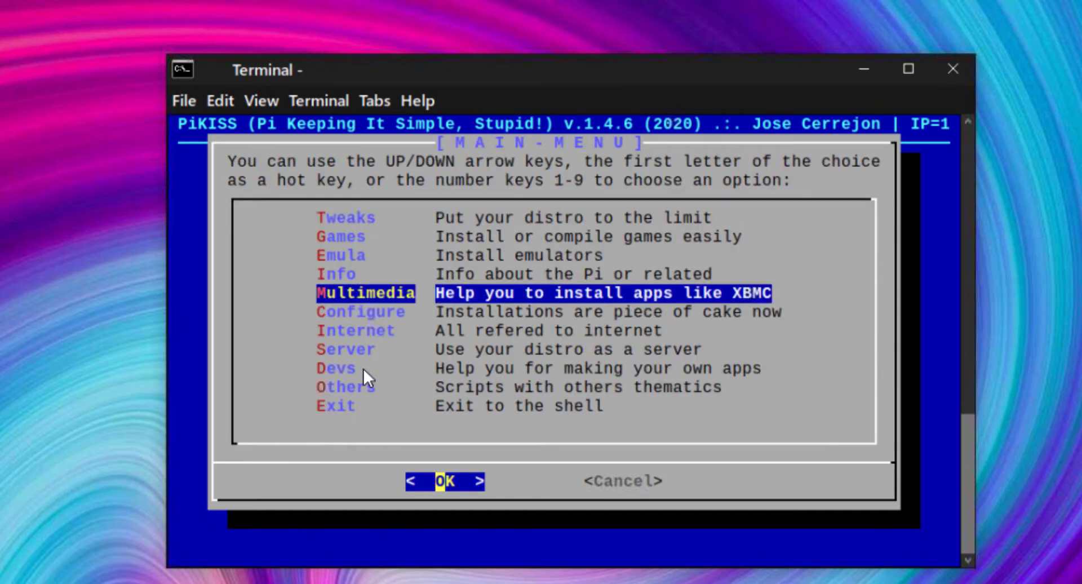
{"action": "key", "text": "Return"}
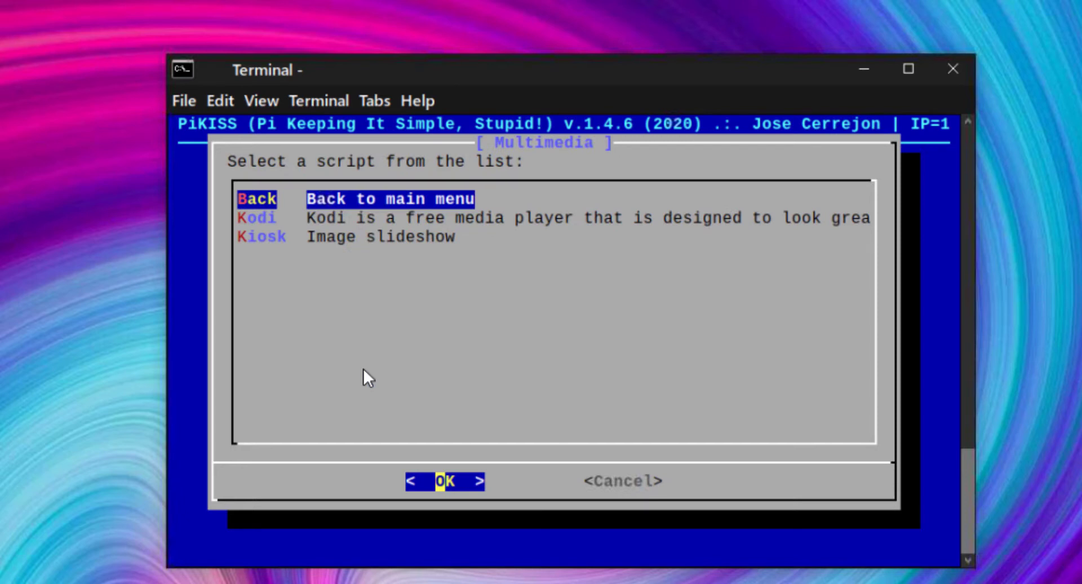
{"action": "key", "text": "Return"}
View the options in the Internet category and return to the main menu
{"action": "key", "text": "Down"}
{"action": "key", "text": "Down"}
{"action": "key", "text": "Down"}
{"action": "key", "text": "Down"}
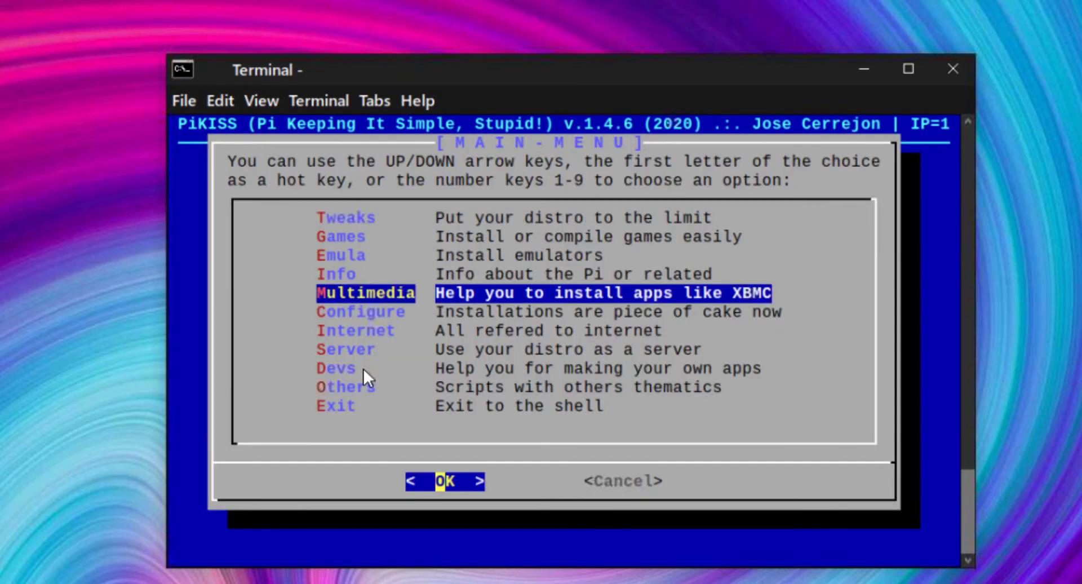
{"action": "key", "text": "Down"}
{"action": "key", "text": "Down"}
{"action": "key", "text": "Return"}
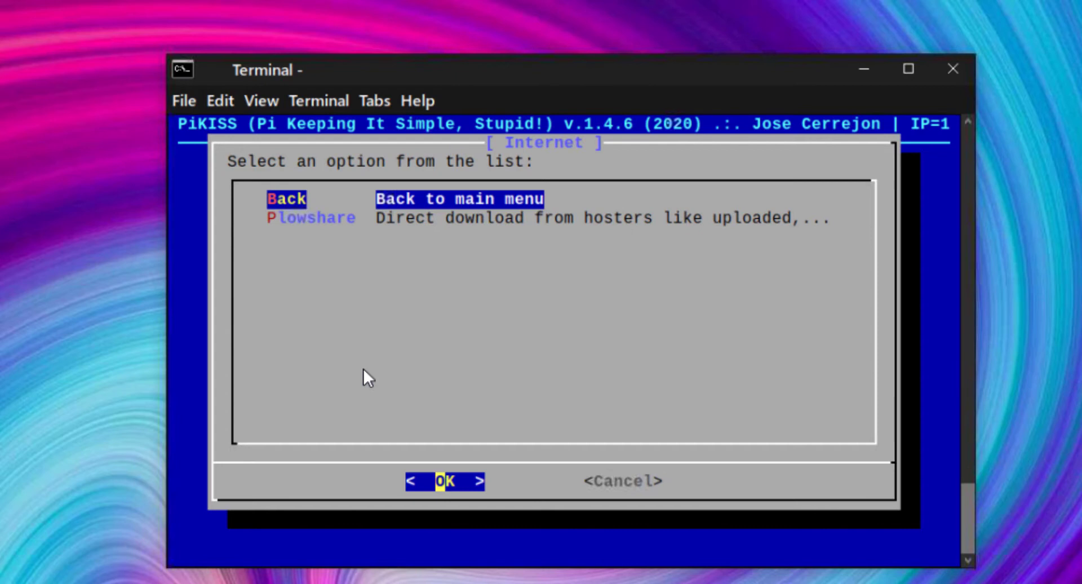
{"action": "key", "text": "Return"}
Open the Server category and look through its list of server setup options
{"action": "key", "text": "Down"}
{"action": "key", "text": "Down"}
{"action": "key", "text": "Down"}
{"action": "key", "text": "Down"}
{"action": "key", "text": "Down"}
{"action": "key", "text": "Down"}
{"action": "key", "text": "Down"}
{"action": "key", "text": "Return"}
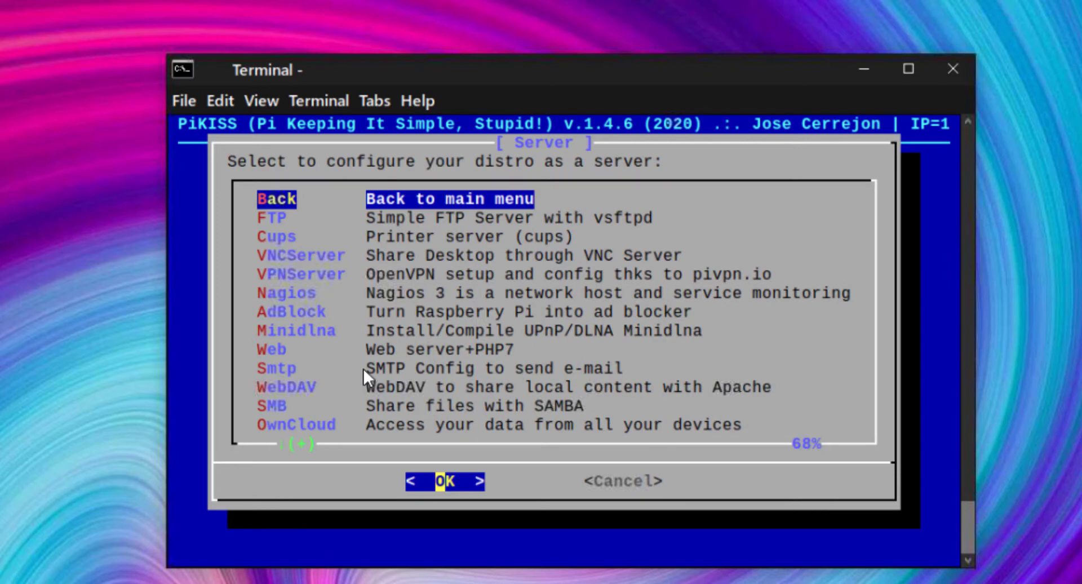
{"action": "key", "text": "Down"}
{"action": "key", "text": "Down"}
{"action": "key", "text": "Down"}
{"action": "key", "text": "Down"}
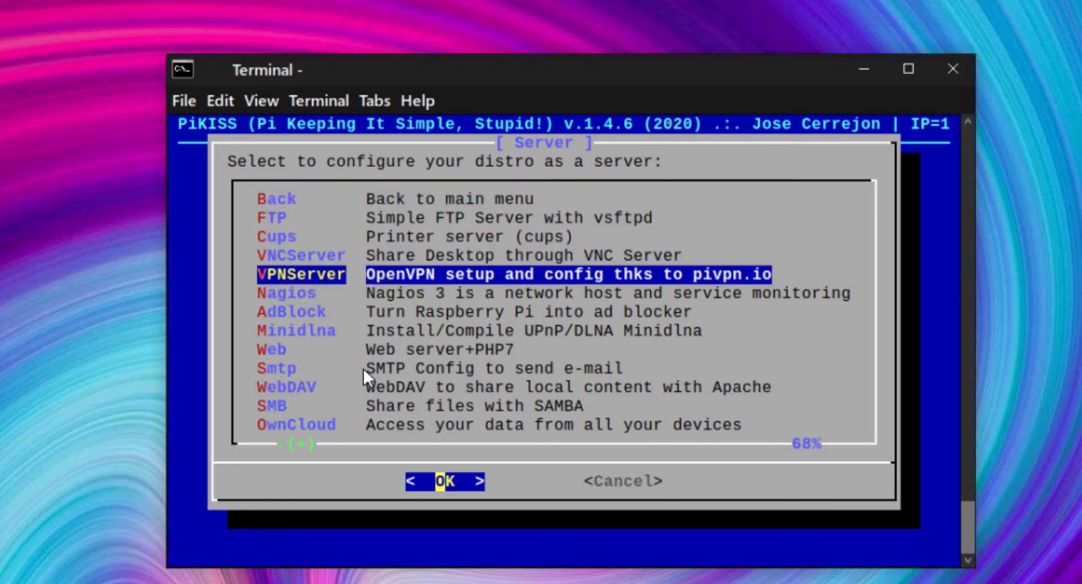
{"action": "key", "text": "Down"}
{"action": "key", "text": "Down"}
{"action": "key", "text": "Down"}
{"action": "key", "text": "Down"}
{"action": "key", "text": "Down"}
{"action": "key", "text": "Down"}
{"action": "key", "text": "Down"}
{"action": "key", "text": "Down"}
{"action": "key", "text": "Down"}
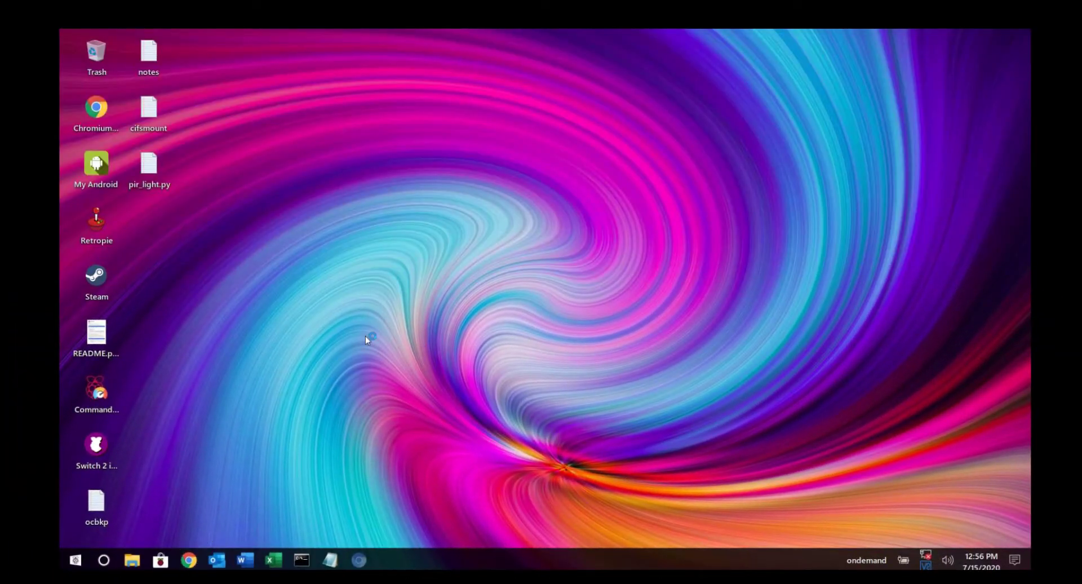
In Chromium, search the web for "pikiss" and open the PiKISS for Raspberry Pi repository on GitHub
{"action": "type", "text": "p"}
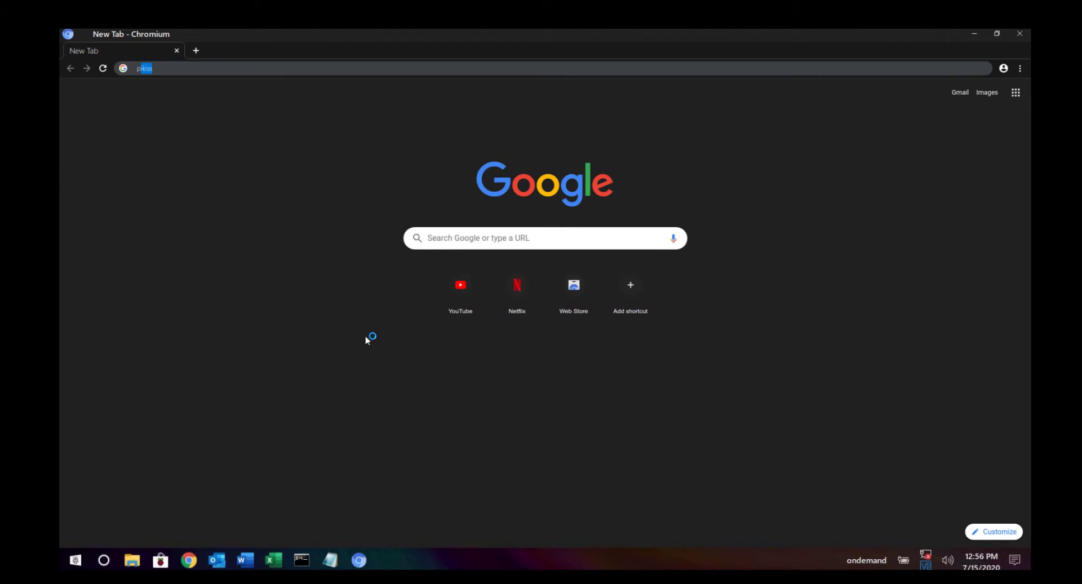
{"action": "type", "text": "ikiss"}
{"action": "key", "text": "Return"}
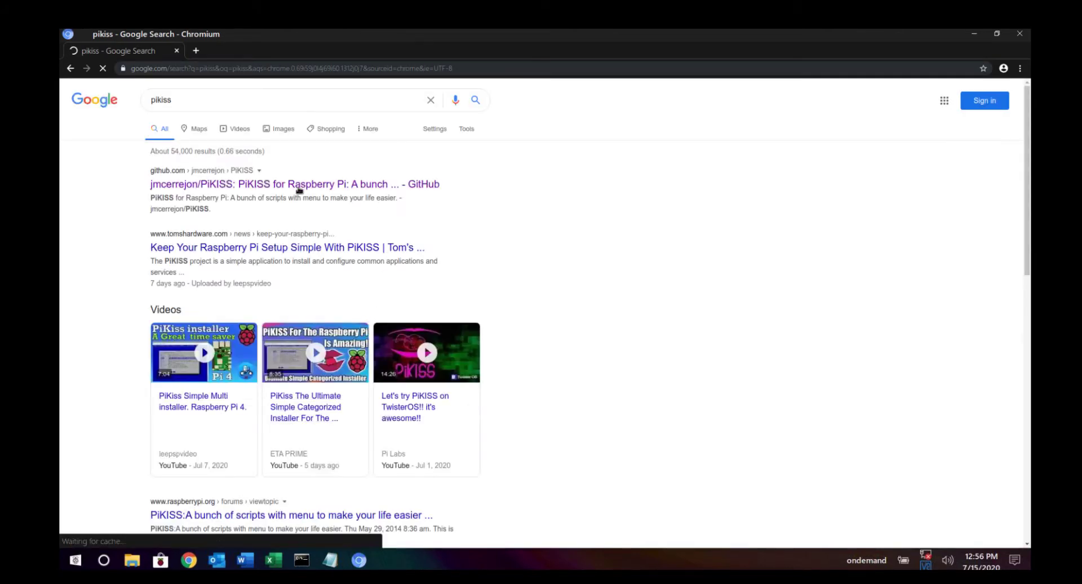
{"action": "left_click", "coordinate": [299, 186]}
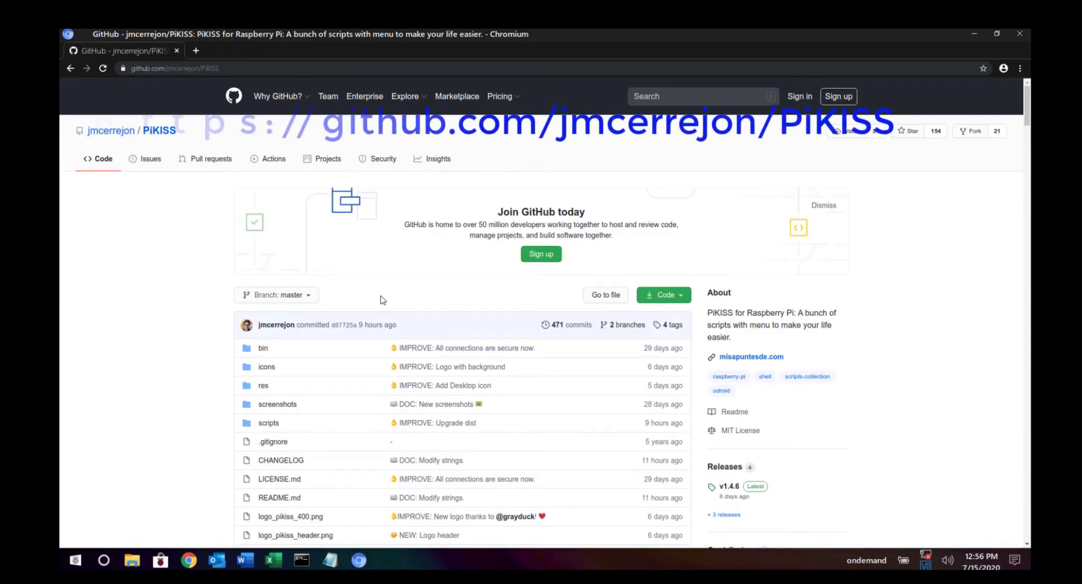
Read through the PiKISS repository's README down to the Installation and Update sections
{"action": "scroll", "coordinate": [476, 450], "scroll_direction": "down", "scroll_amount": 2}
{"action": "scroll", "coordinate": [476, 451], "scroll_direction": "down", "scroll_amount": 4}
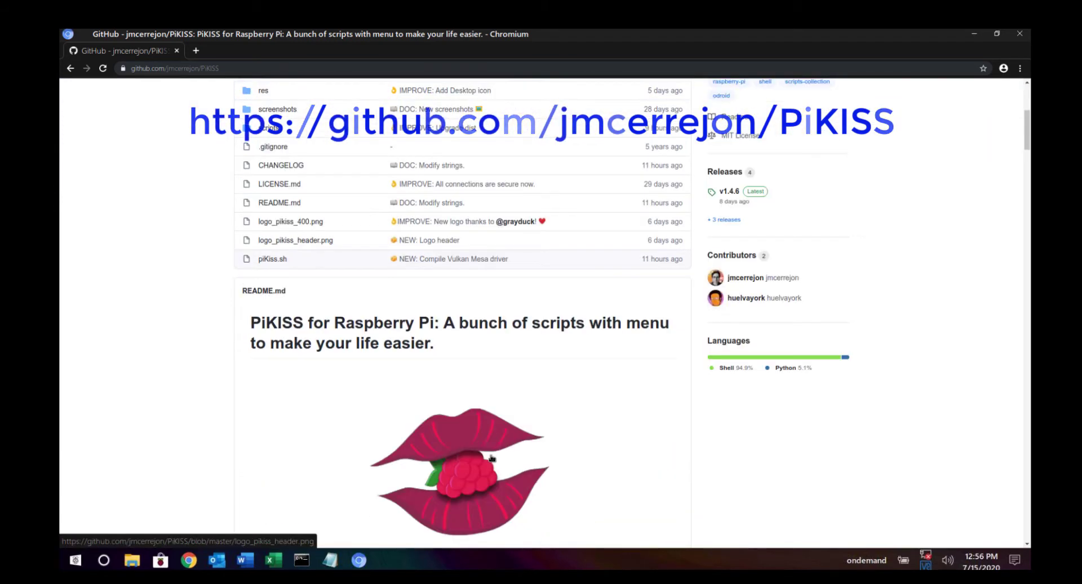
{"action": "scroll", "coordinate": [491, 458], "scroll_direction": "down", "scroll_amount": 17}
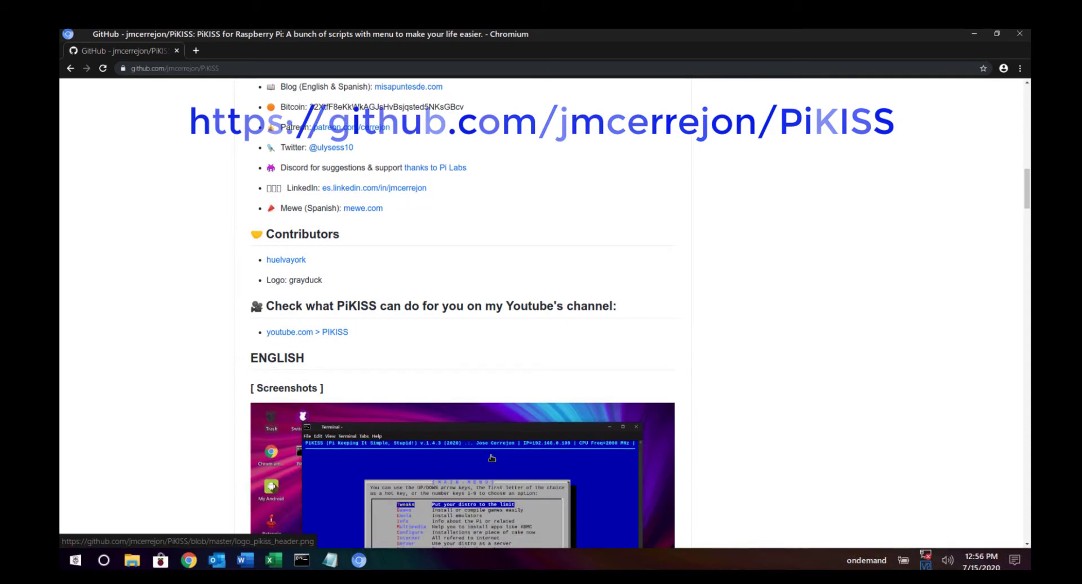
{"action": "scroll", "coordinate": [491, 457], "scroll_direction": "down", "scroll_amount": 12}
{"action": "scroll", "coordinate": [491, 457], "scroll_direction": "down", "scroll_amount": 9}
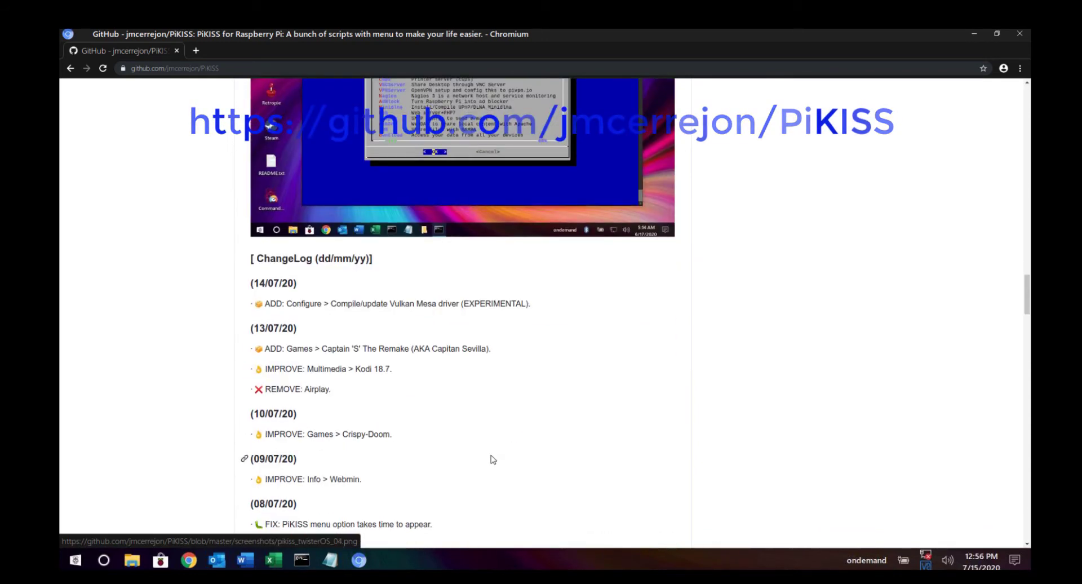
{"action": "scroll", "coordinate": [493, 460], "scroll_direction": "down", "scroll_amount": 20}
{"action": "scroll", "coordinate": [492, 462], "scroll_direction": "down", "scroll_amount": 5}
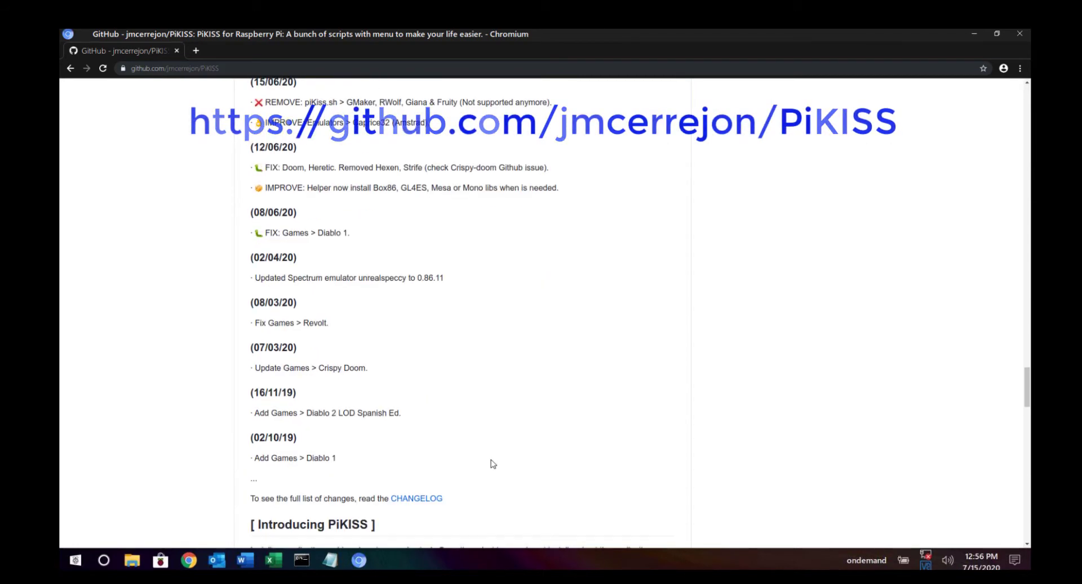
{"action": "scroll", "coordinate": [492, 464], "scroll_direction": "down", "scroll_amount": 5}
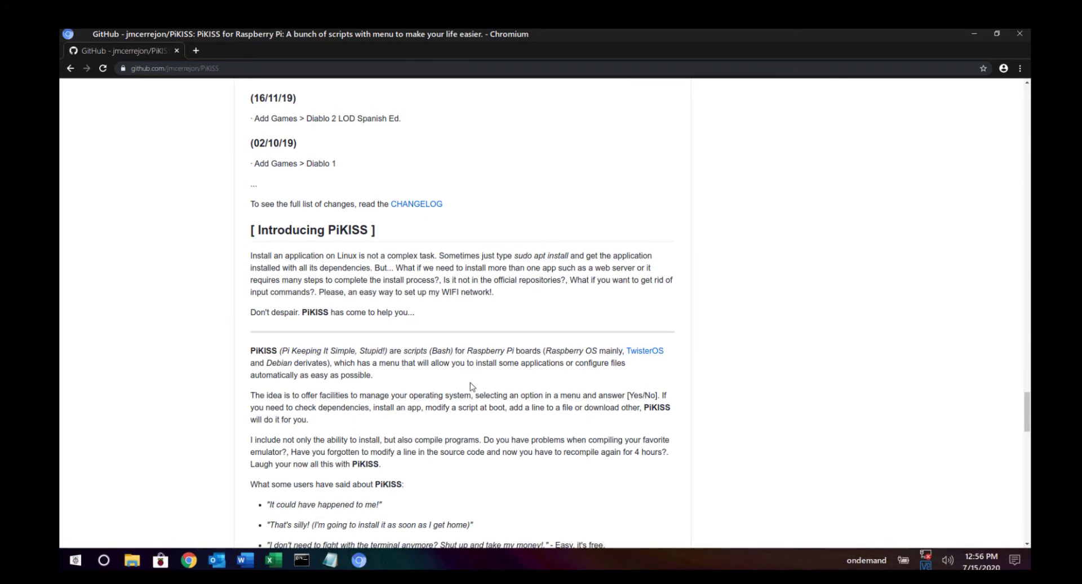
{"action": "scroll", "coordinate": [547, 457], "scroll_direction": "down", "scroll_amount": 4}
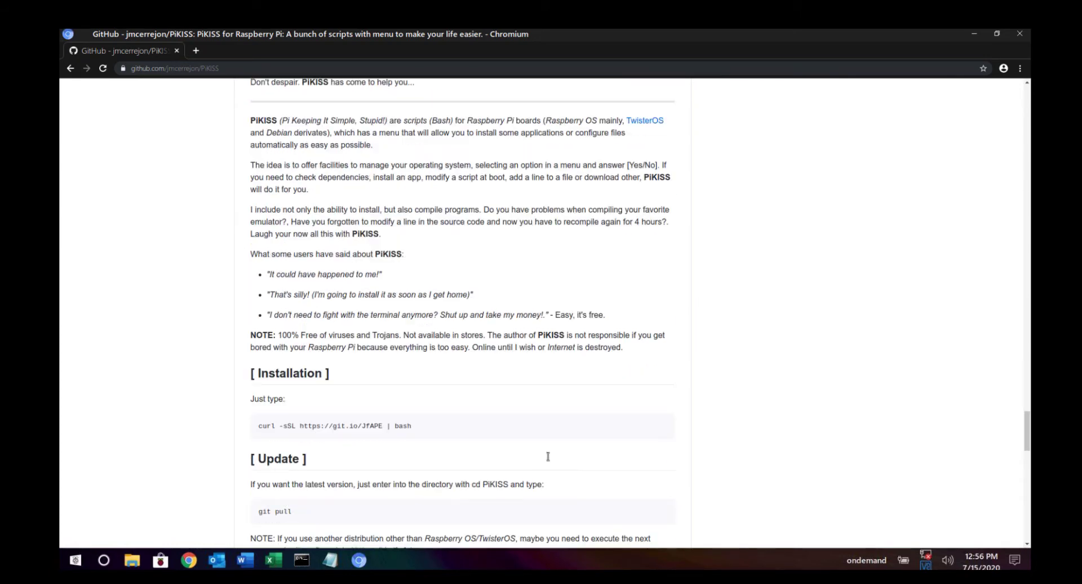
{"action": "scroll", "coordinate": [548, 457], "scroll_direction": "down", "scroll_amount": 4}
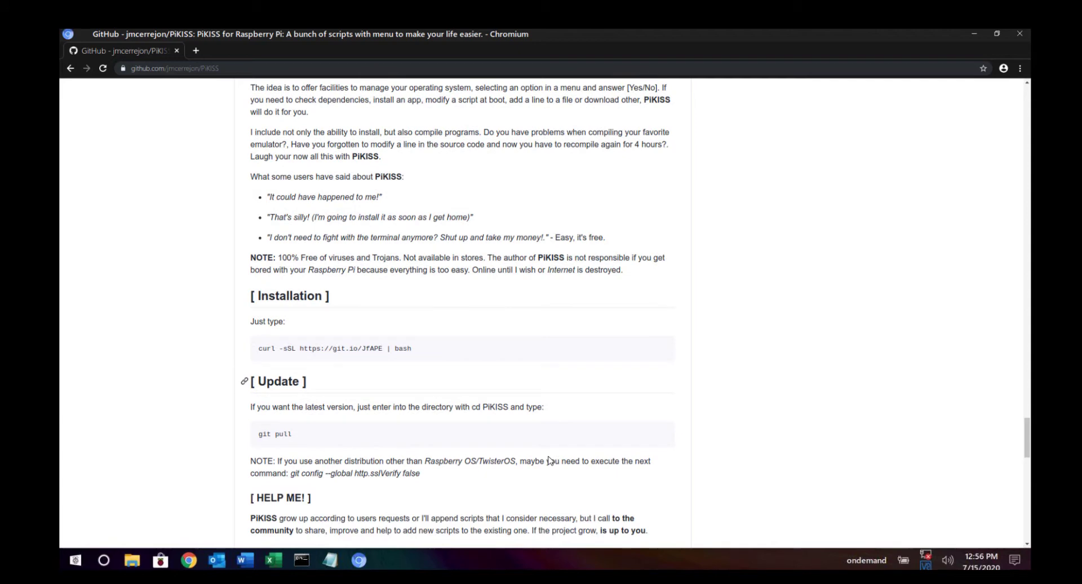
{"action": "scroll", "coordinate": [550, 460], "scroll_direction": "up", "scroll_amount": 1}
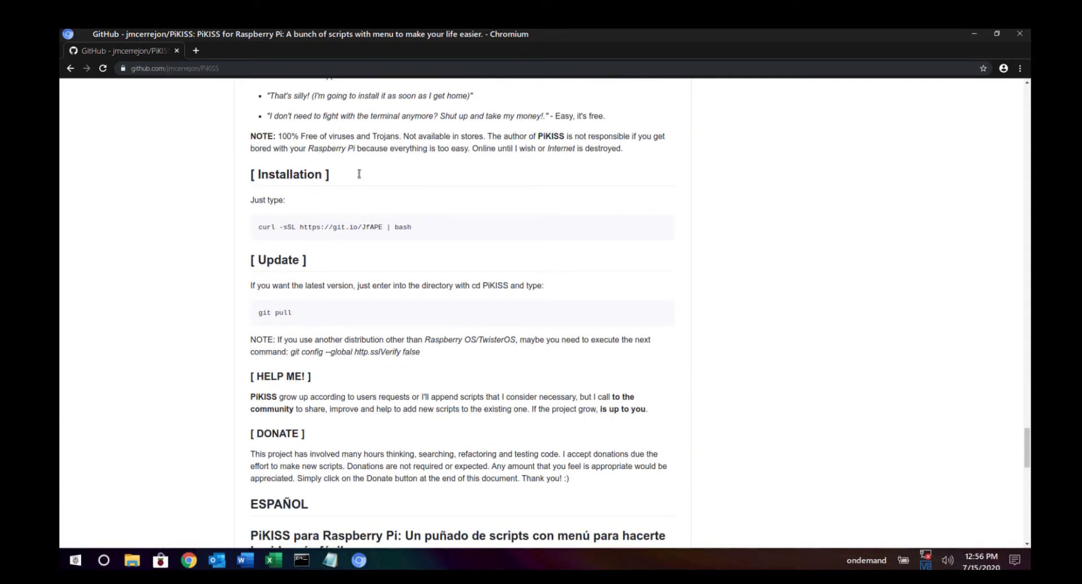
{"action": "left_click_drag", "start_coordinate": [417, 229], "coordinate": [259, 229]}
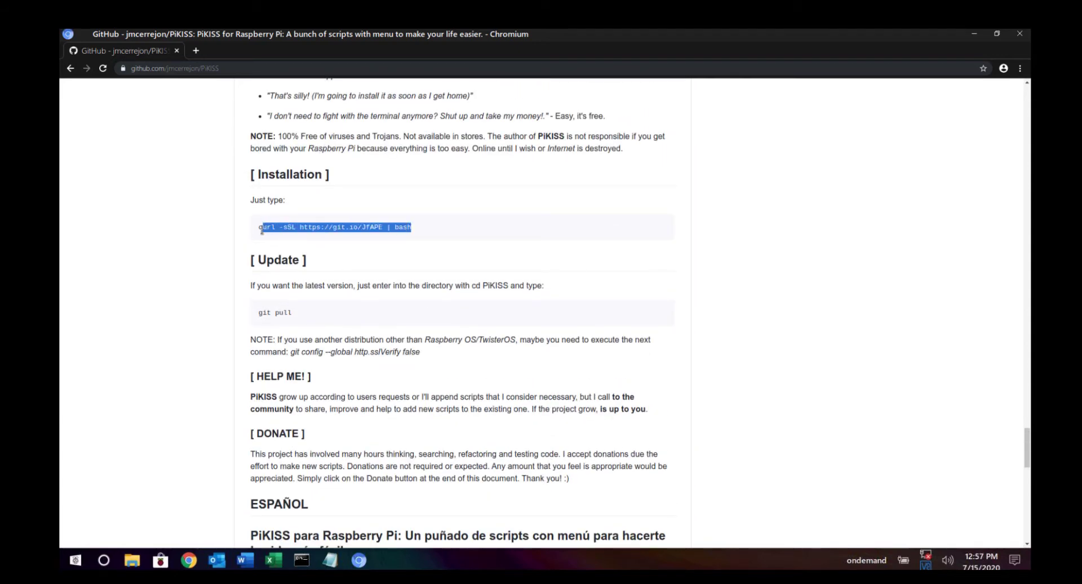
{"action": "right_click", "coordinate": [261, 228]}
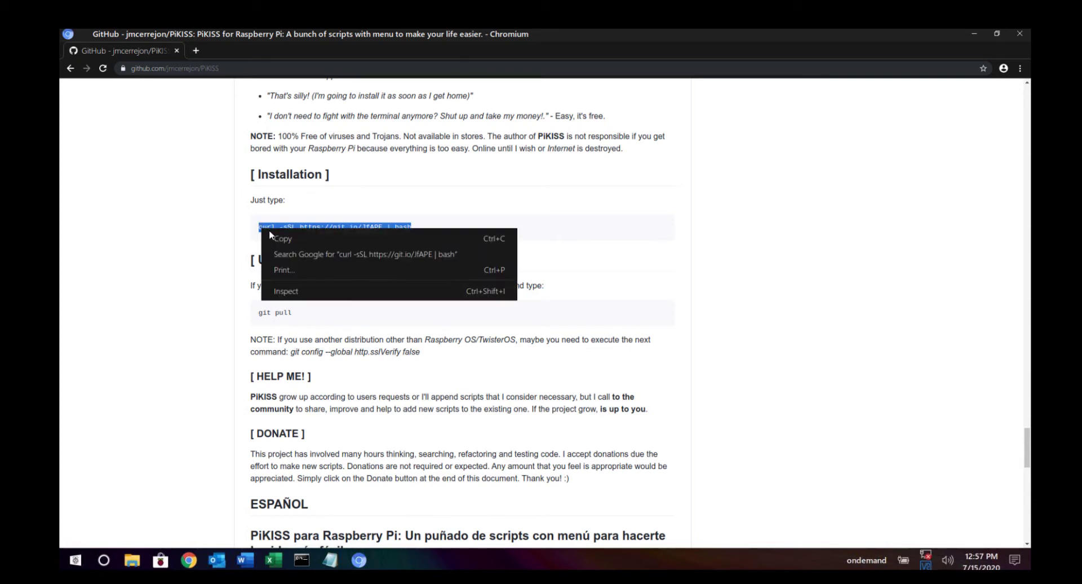
{"action": "left_click", "coordinate": [283, 239]}
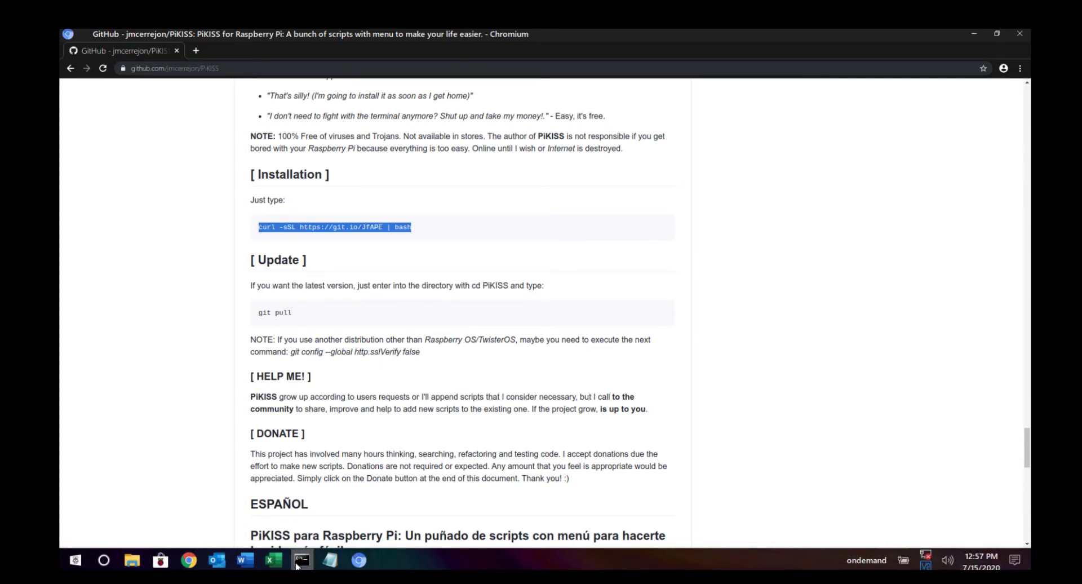
{"action": "key", "text": "ctrl+alt+t"}
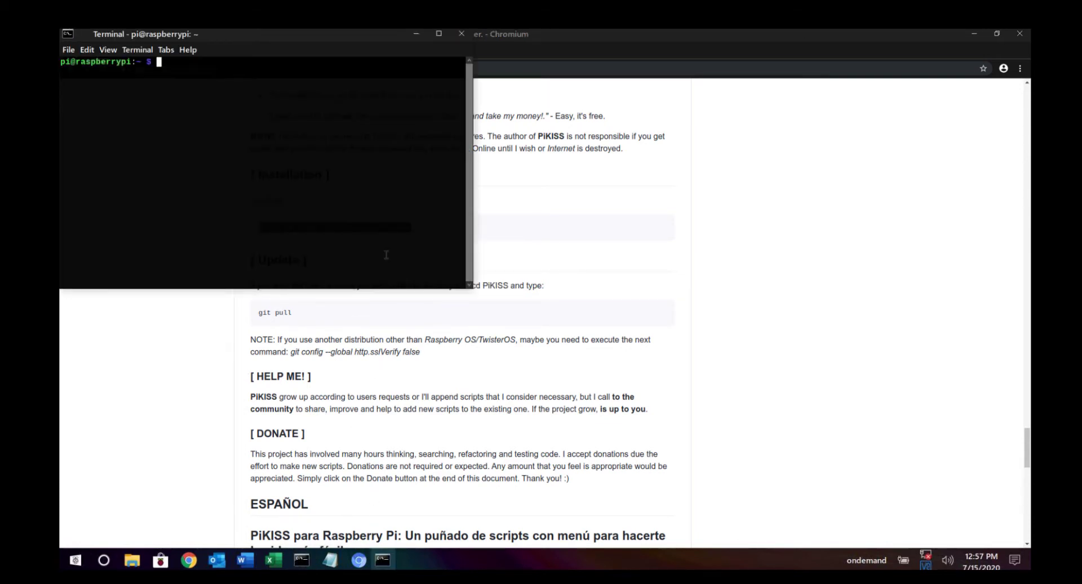
{"action": "right_click", "coordinate": [246, 148]}
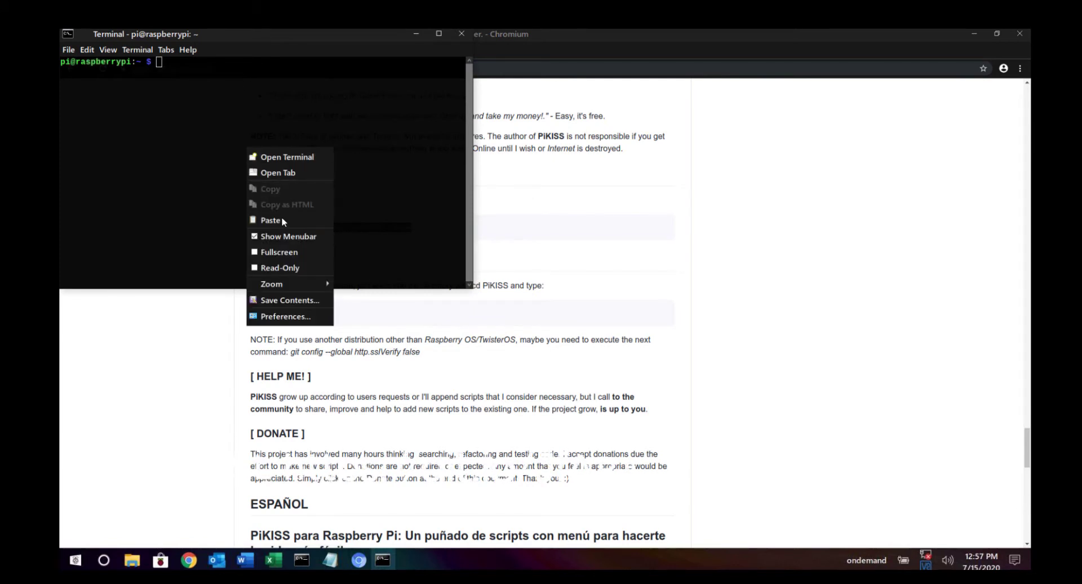
{"action": "left_click", "coordinate": [271, 220]}
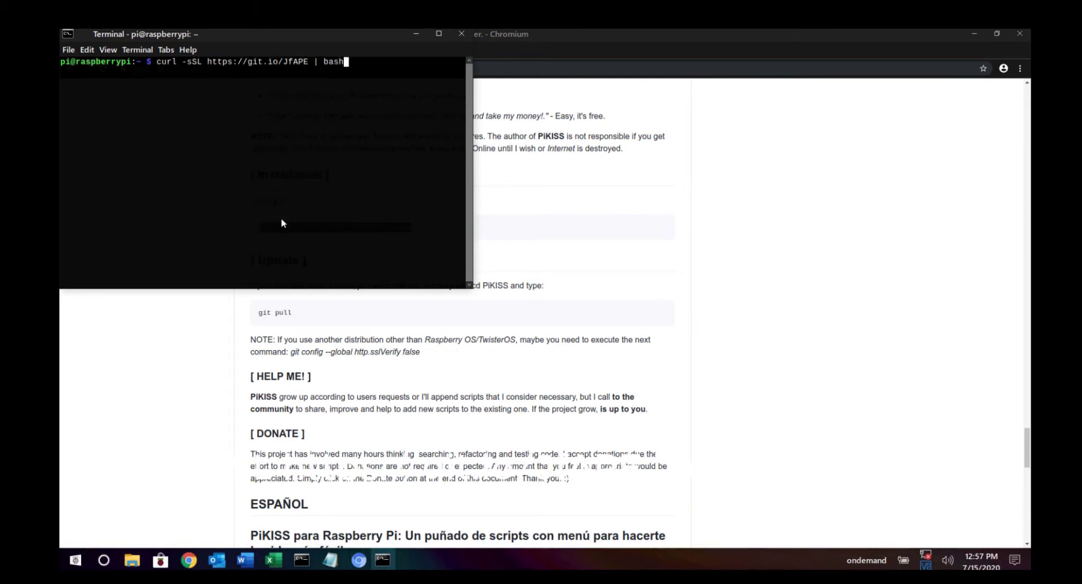
{"action": "key", "text": "Return"}
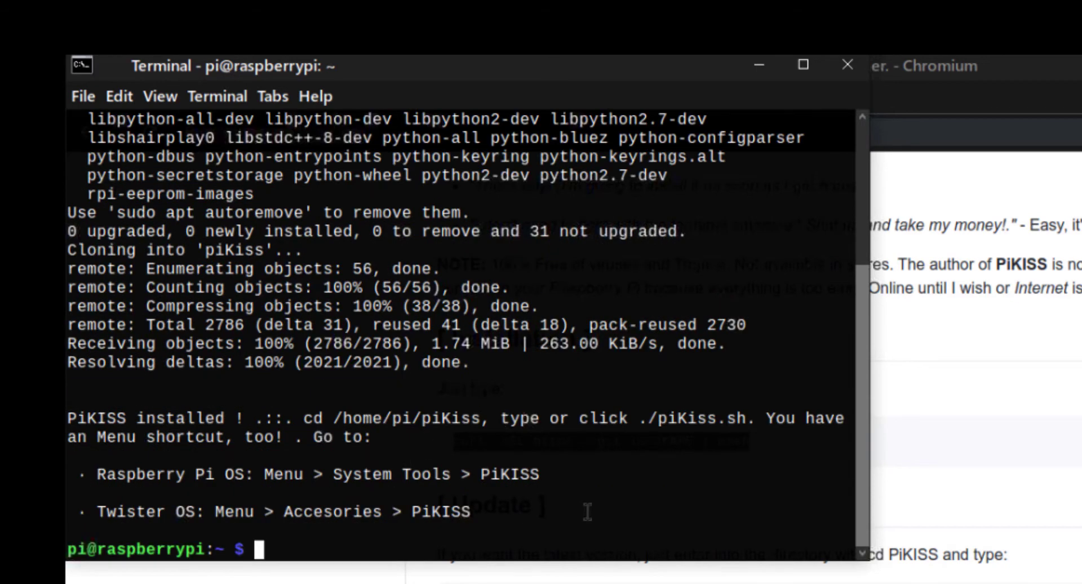
{"action": "key", "text": "Return"}
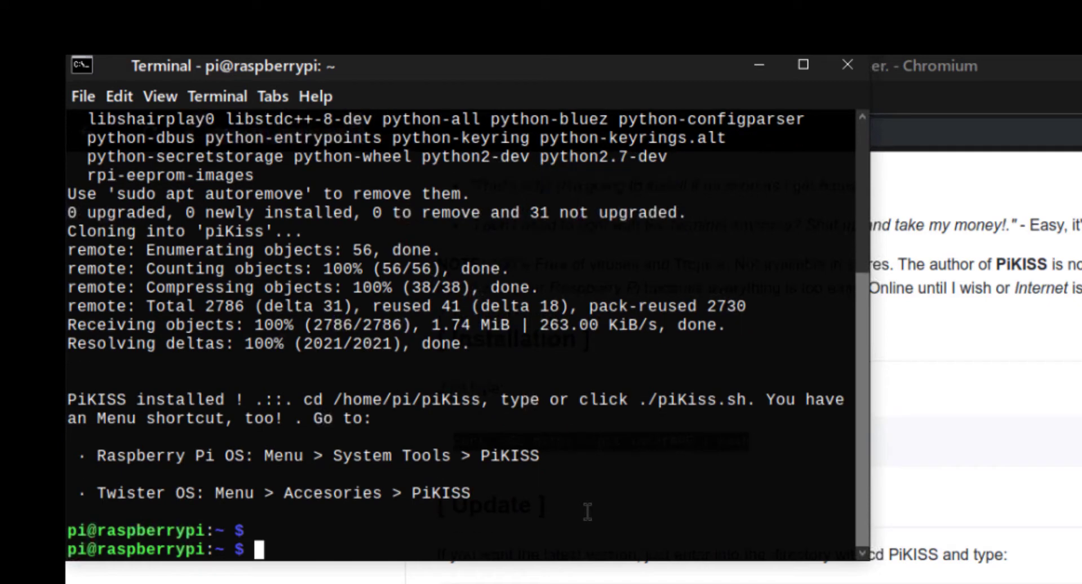
Highlight the Twister OS menu path in the installer output and leave only the terminal showing over the desktop
{"action": "left_click_drag", "start_coordinate": [89, 490], "coordinate": [483, 507]}
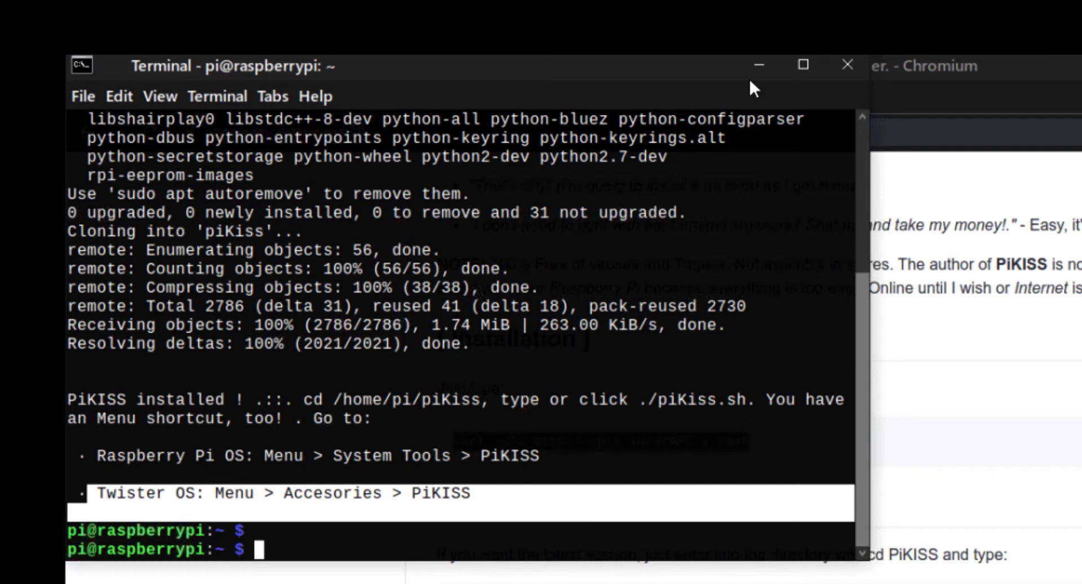
{"action": "left_click", "coordinate": [759, 65]}
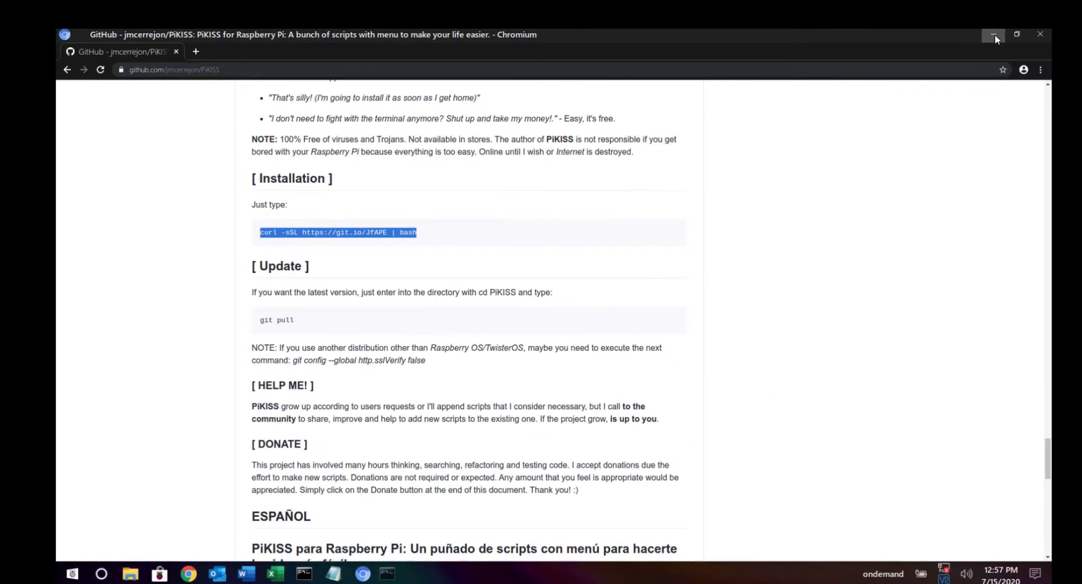
{"action": "left_click", "coordinate": [1024, 35]}
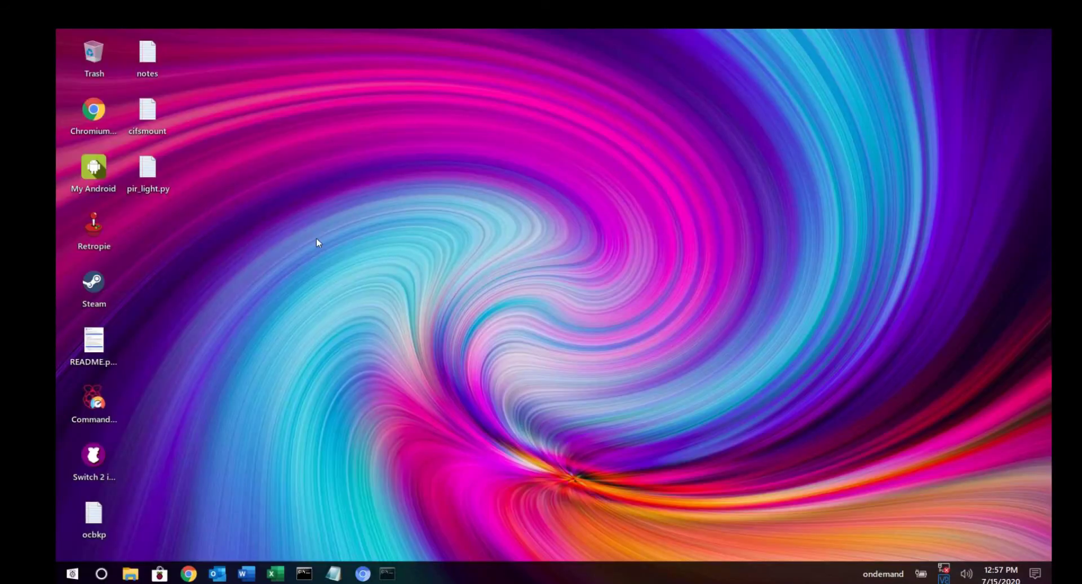
{"action": "left_click", "coordinate": [395, 573]}
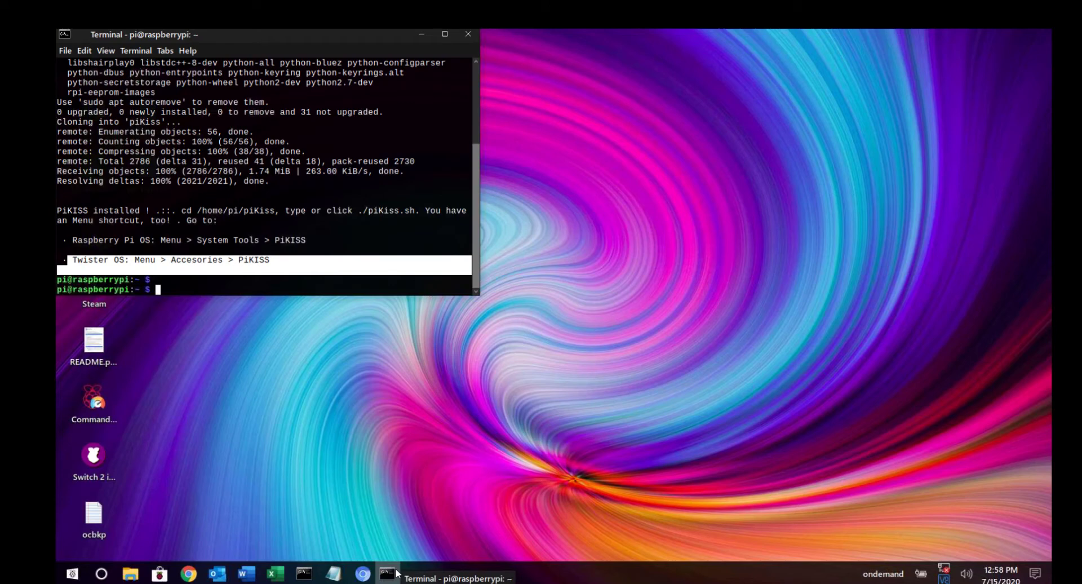
Launch PiKISS from the Accessories applications of Twister OS
{"action": "left_click", "coordinate": [73, 573]}
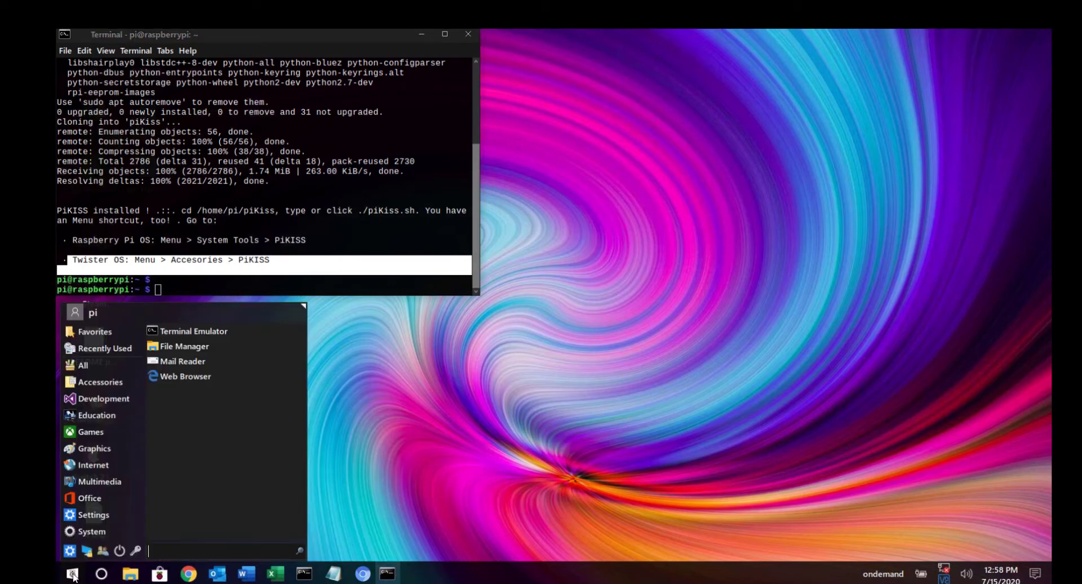
{"action": "left_click", "coordinate": [98, 383]}
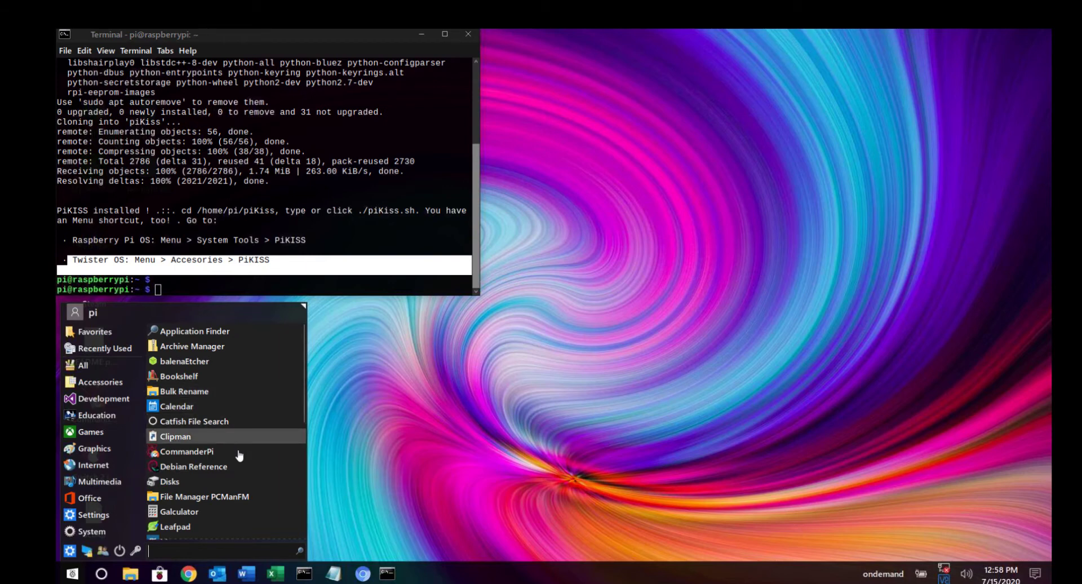
{"action": "scroll", "coordinate": [242, 479], "scroll_direction": "down", "scroll_amount": 5}
{"action": "scroll", "coordinate": [243, 494], "scroll_direction": "down", "scroll_amount": 3}
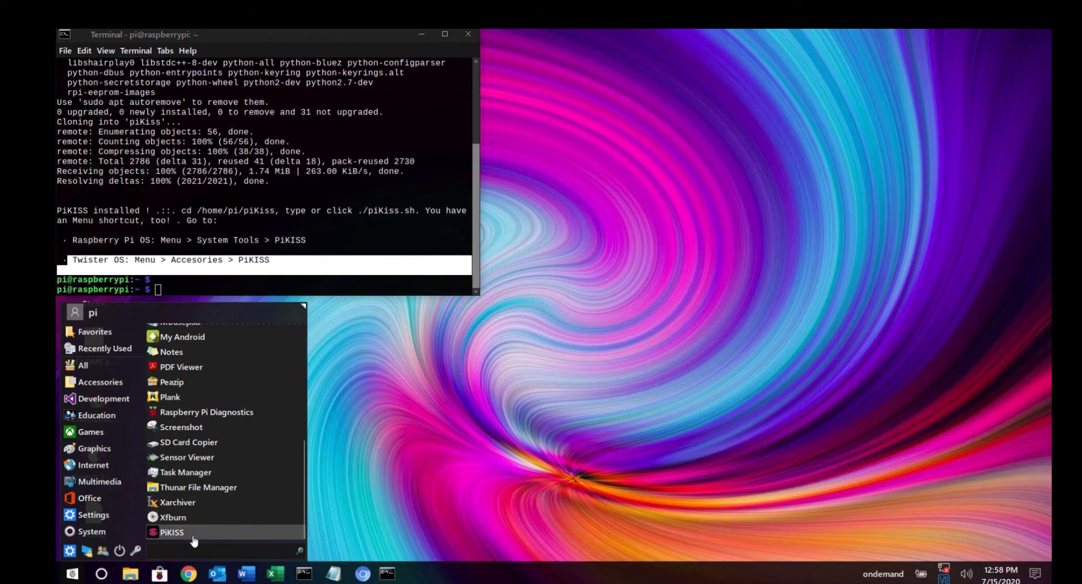
{"action": "left_click", "coordinate": [194, 540]}
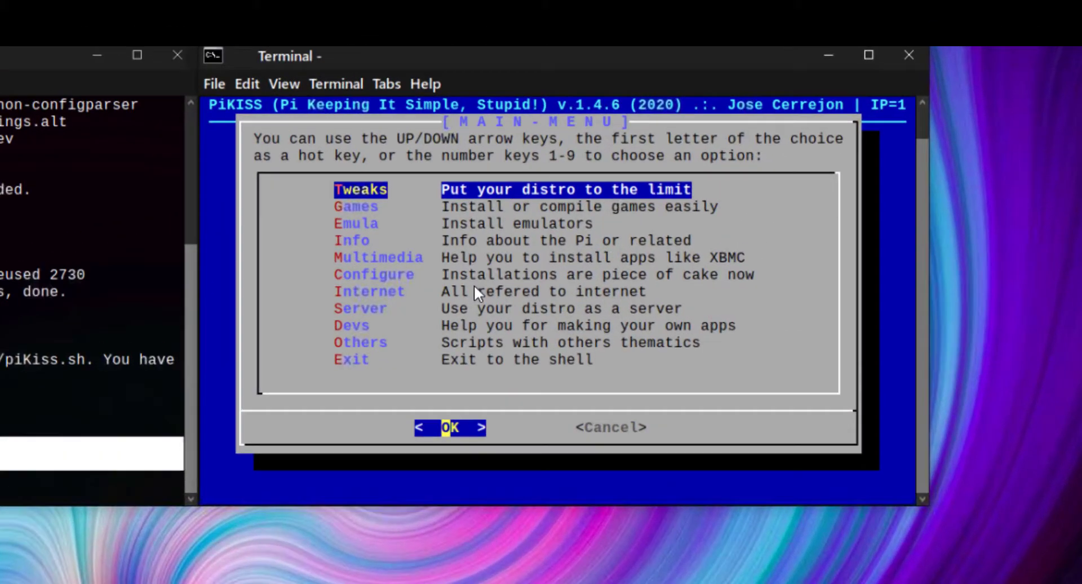
Examine the options in the PiKISS Tweaks category from Others to ZRAM and return to the main menu
{"action": "key", "text": "Return"}
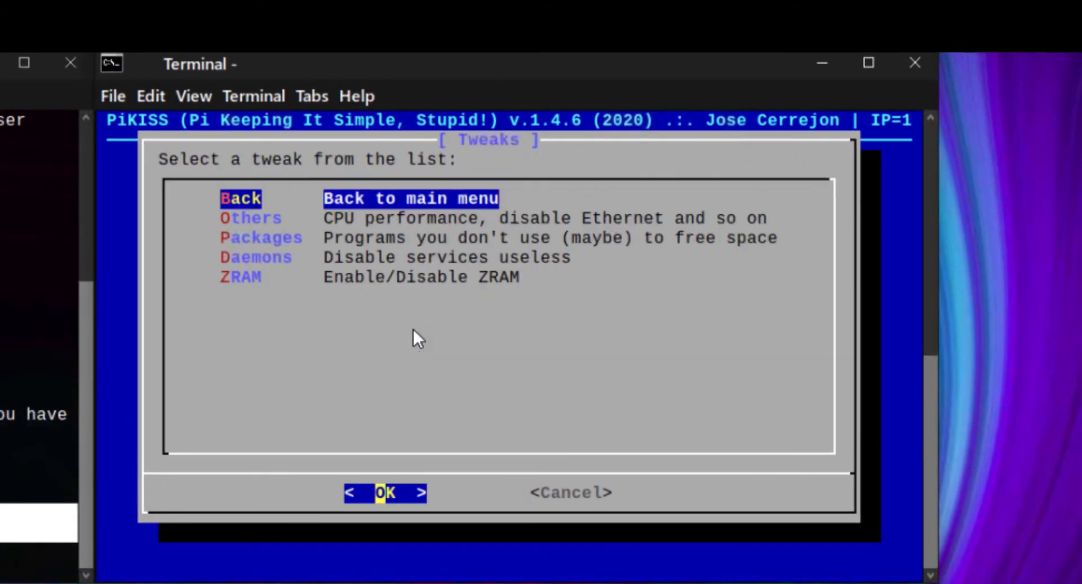
{"action": "key", "text": "Down"}
{"action": "key", "text": "Down"}
{"action": "key", "text": "Down"}
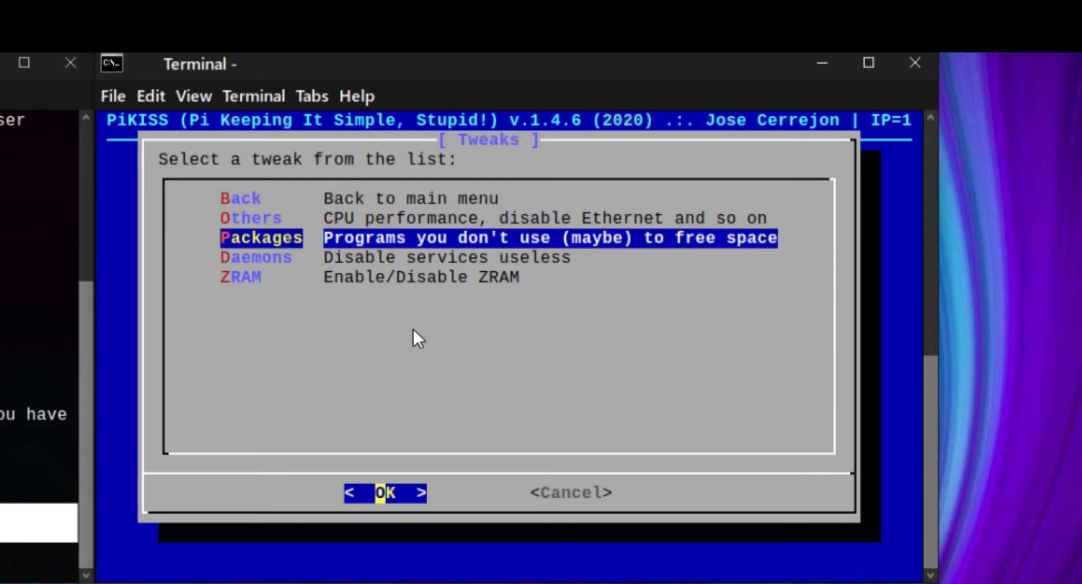
{"action": "key", "text": "Down"}
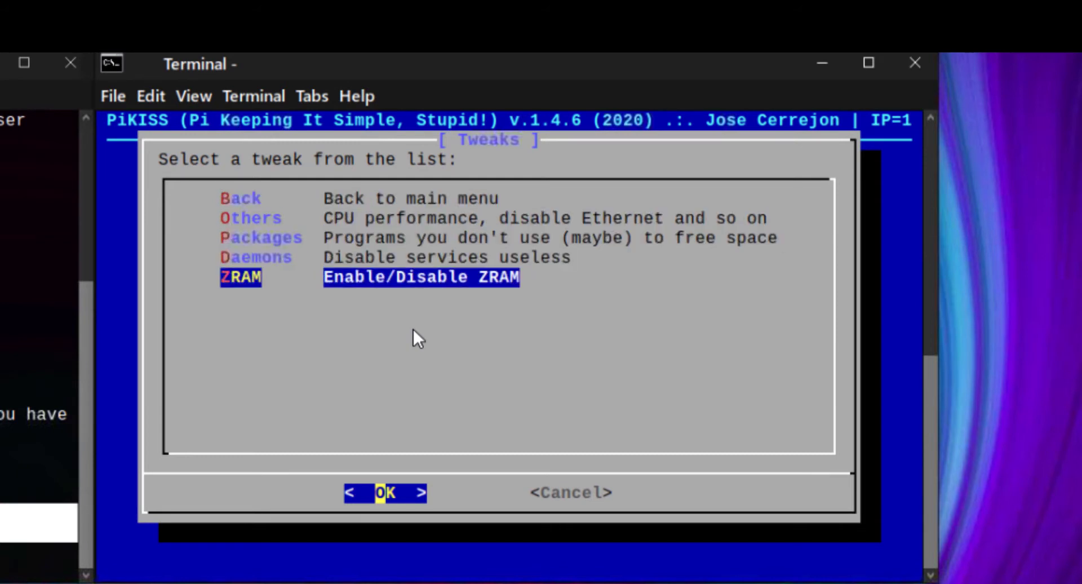
{"action": "key", "text": "Up"}
{"action": "key", "text": "Up"}
{"action": "key", "text": "Up"}
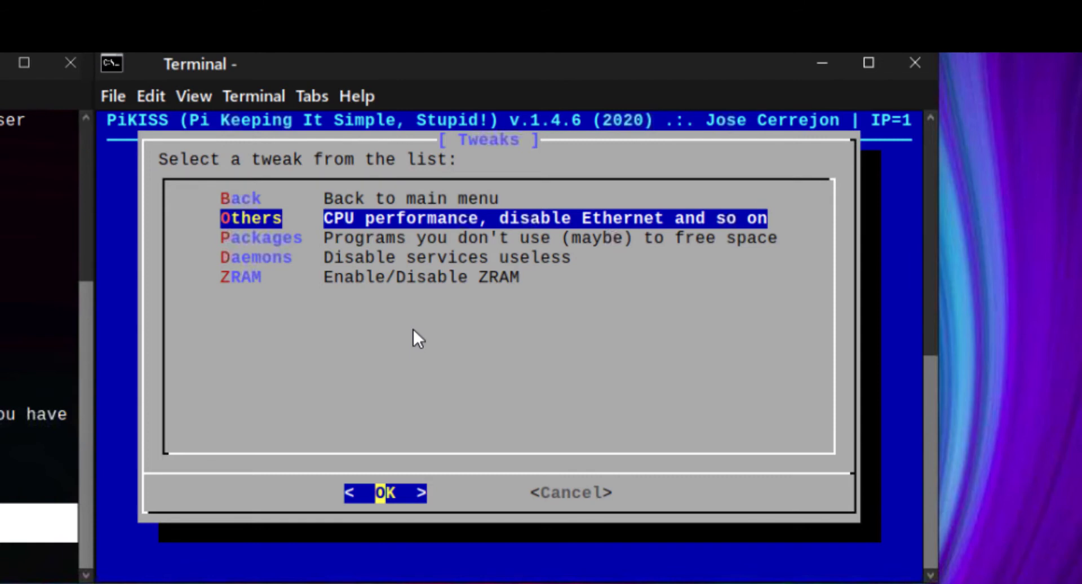
{"action": "key", "text": "Up"}
{"action": "key", "text": "Return"}
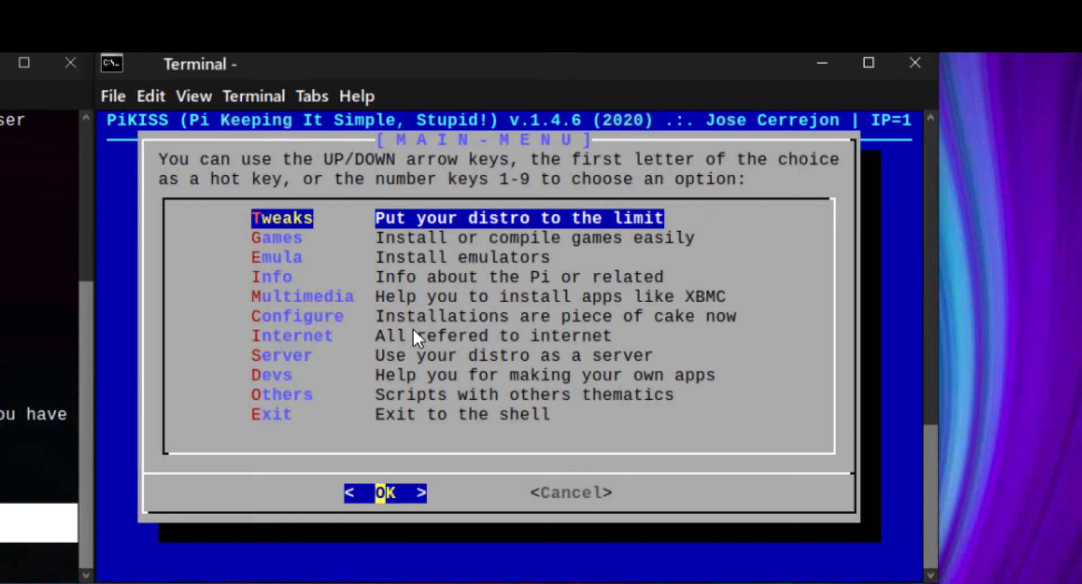
Open the Games category and look through its list of installable games down to Xump
{"action": "key", "text": "Down"}
{"action": "key", "text": "Return"}
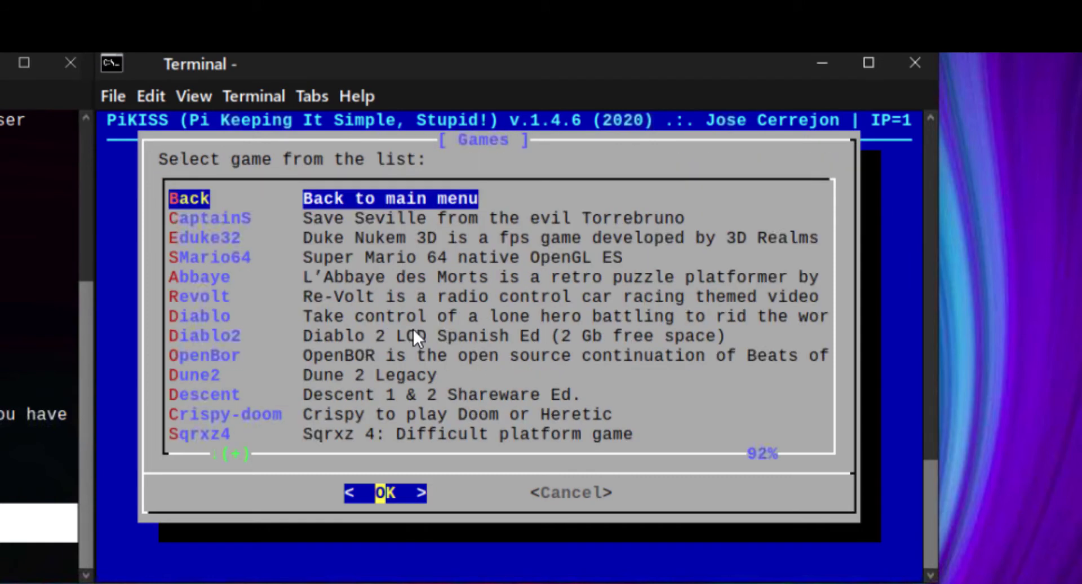
{"action": "key", "text": "Down"}
{"action": "key", "text": "Down"}
{"action": "key", "text": "Down"}
{"action": "key", "text": "Down"}
{"action": "key", "text": "Down"}
{"action": "key", "text": "Down"}
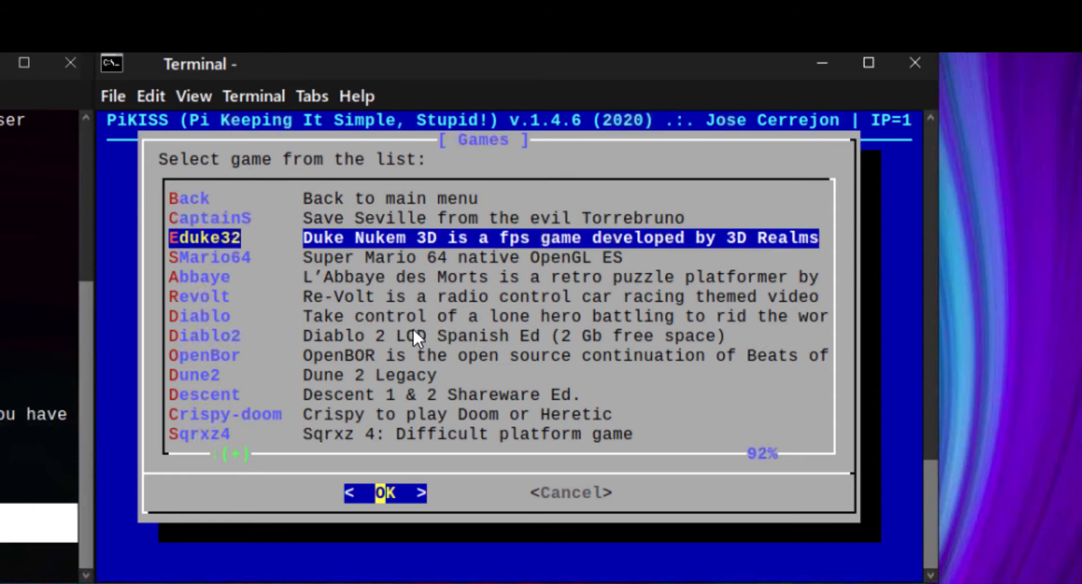
{"action": "key", "text": "Down"}
{"action": "key", "text": "Down"}
{"action": "key", "text": "Down"}
{"action": "key", "text": "Down"}
{"action": "key", "text": "Down"}
{"action": "key", "text": "Down"}
{"action": "key", "text": "Down"}
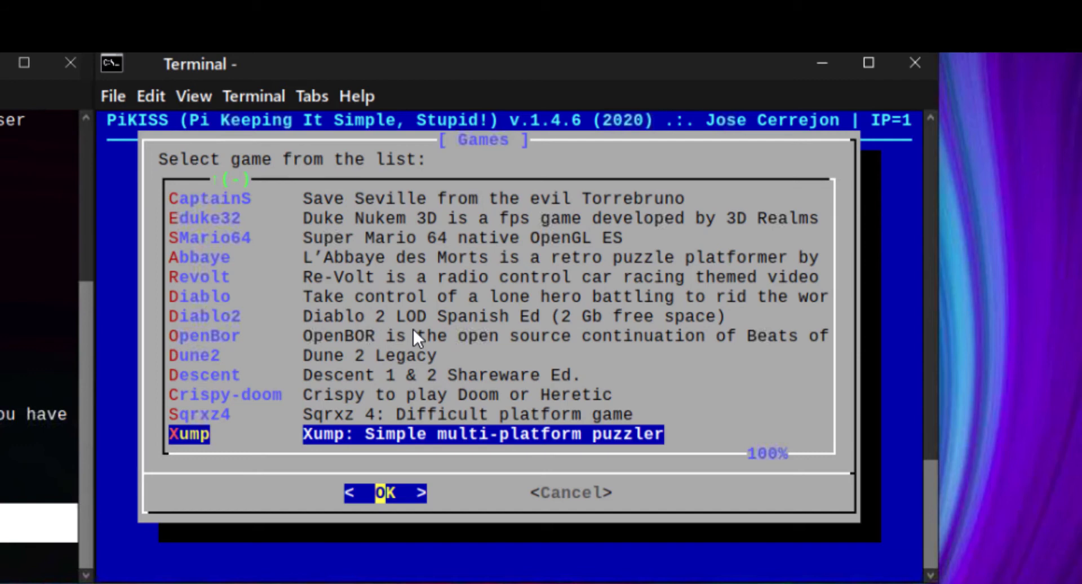
Install Super Mario 64 (SMario64) from the games list using the recommended binary
{"action": "key", "text": "Up"}
{"action": "key", "text": "Up"}
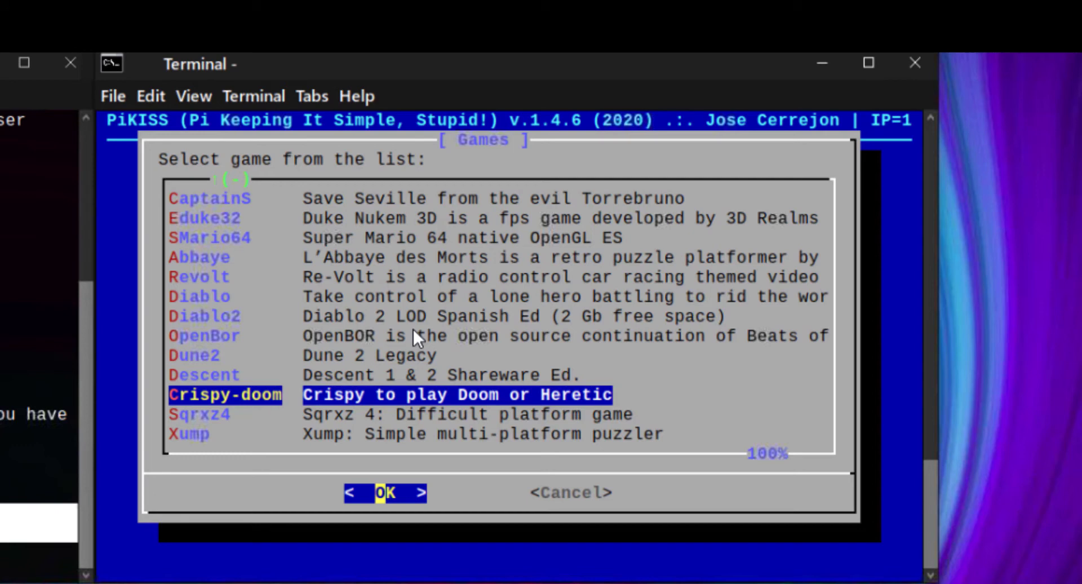
{"action": "key", "text": "Up"}
{"action": "key", "text": "Up"}
{"action": "key", "text": "Up"}
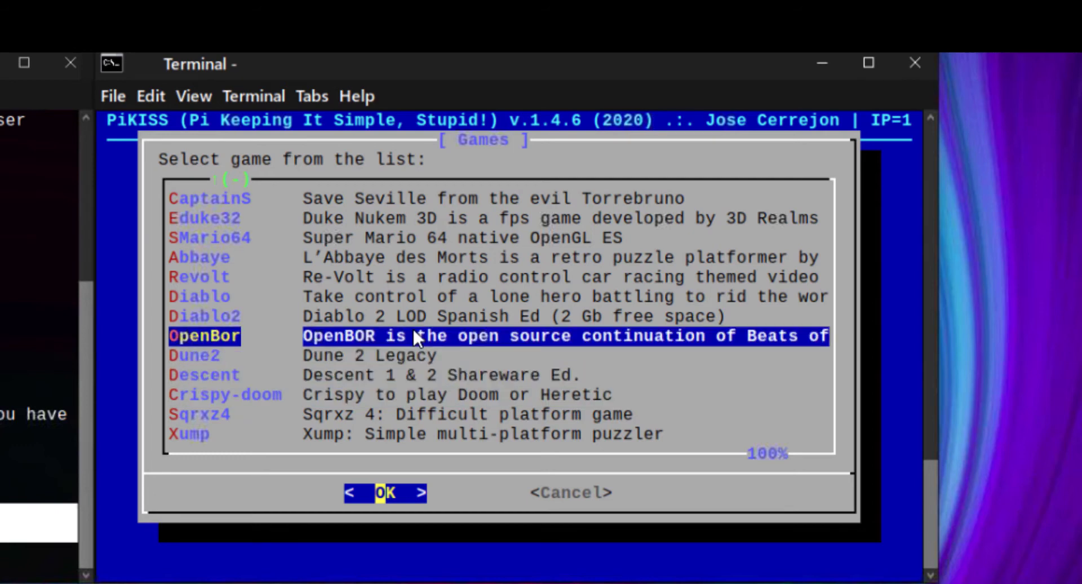
{"action": "key", "text": "Up"}
{"action": "key", "text": "Up"}
{"action": "key", "text": "Up"}
{"action": "key", "text": "Up"}
{"action": "key", "text": "Up"}
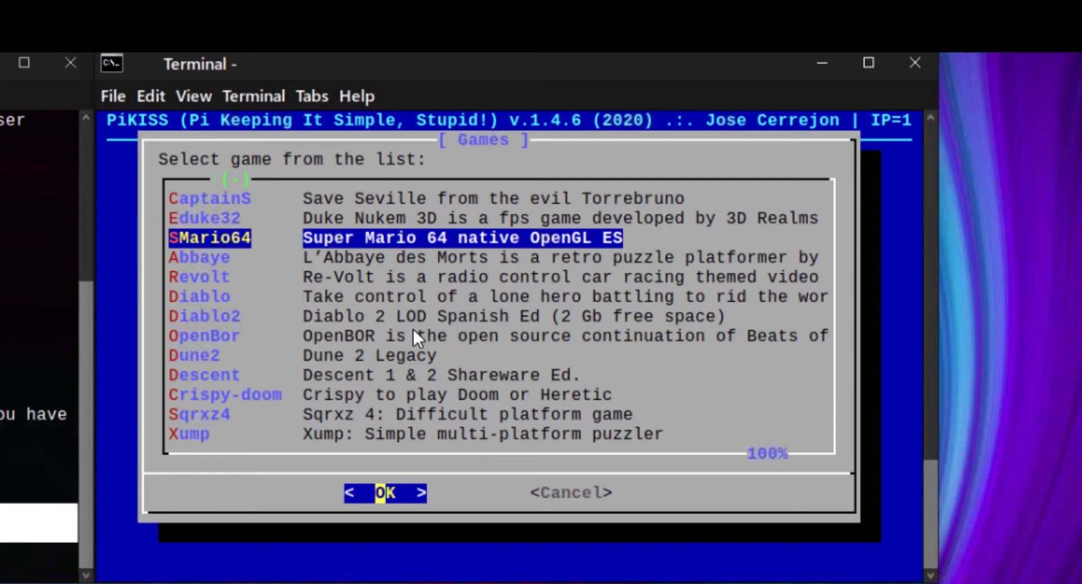
{"action": "key", "text": "Return"}
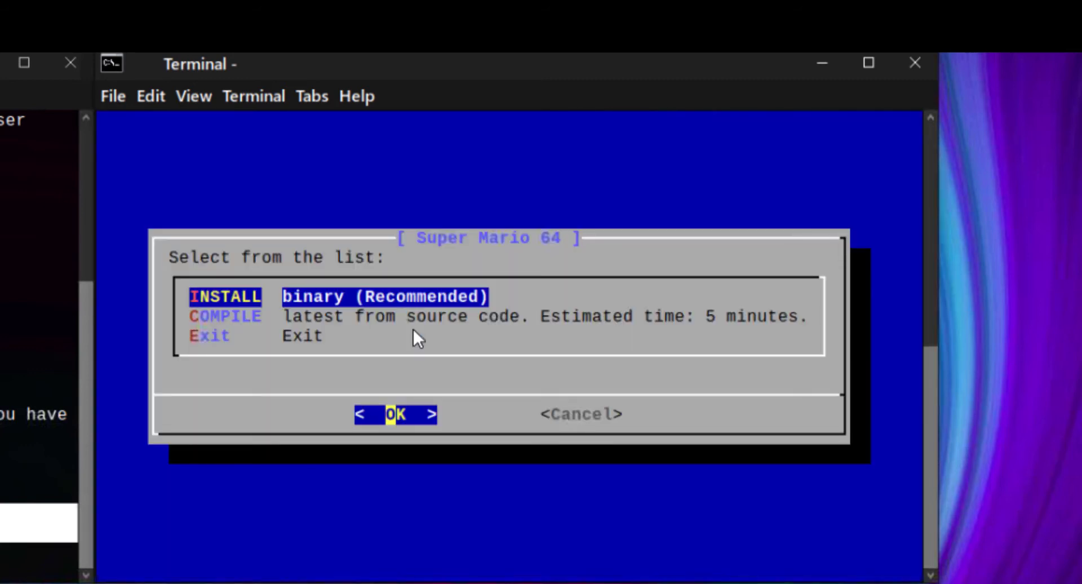
{"action": "key", "text": "Return"}
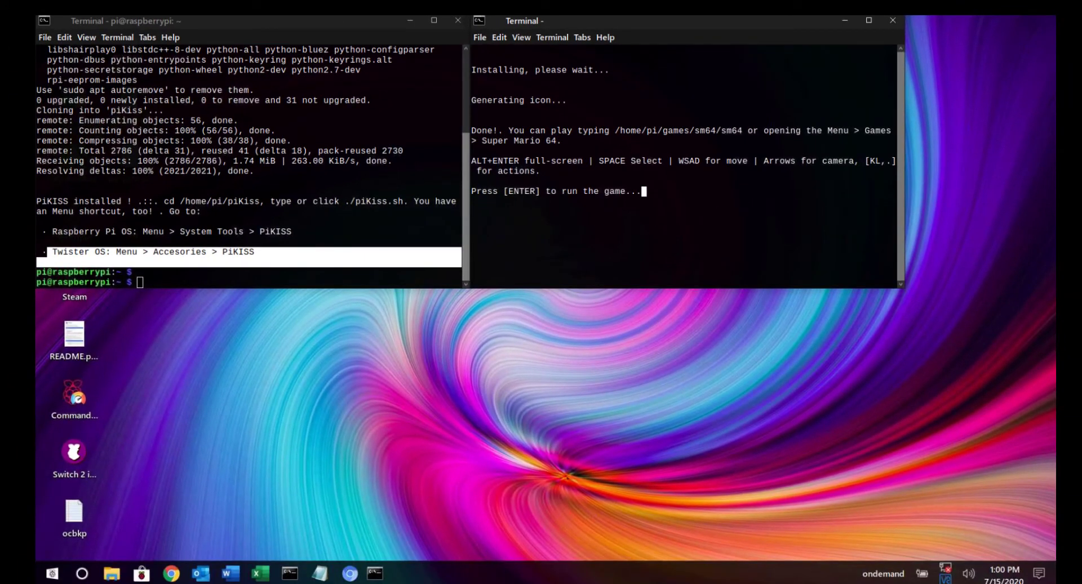
Test the installed Super Mario 64 by starting a new game in file Mario A, and close it to return to PiKISS
{"action": "left_click", "coordinate": [62, 575]}
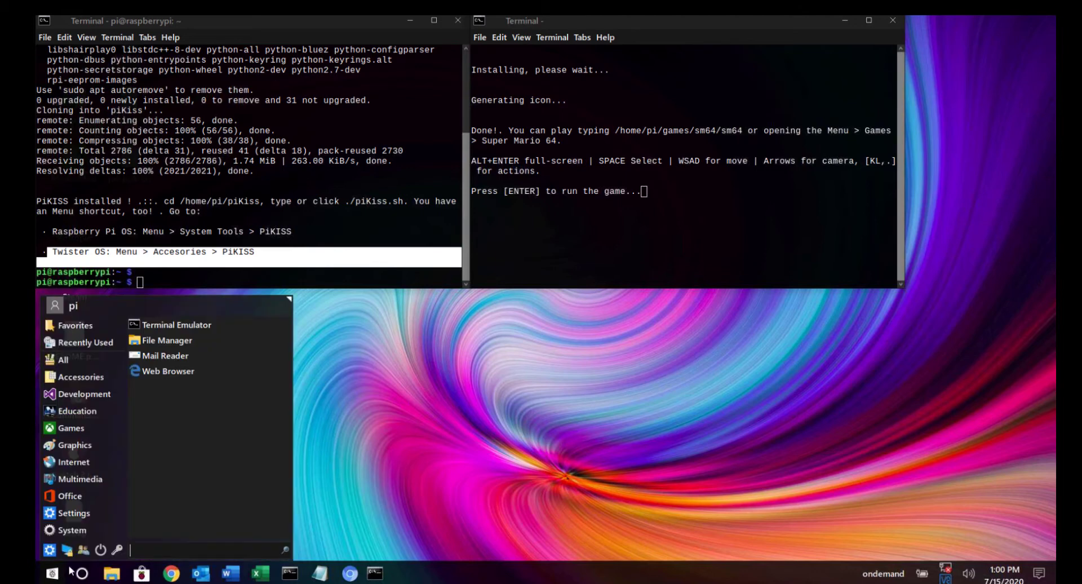
{"action": "mouse_move", "coordinate": [77, 428]}
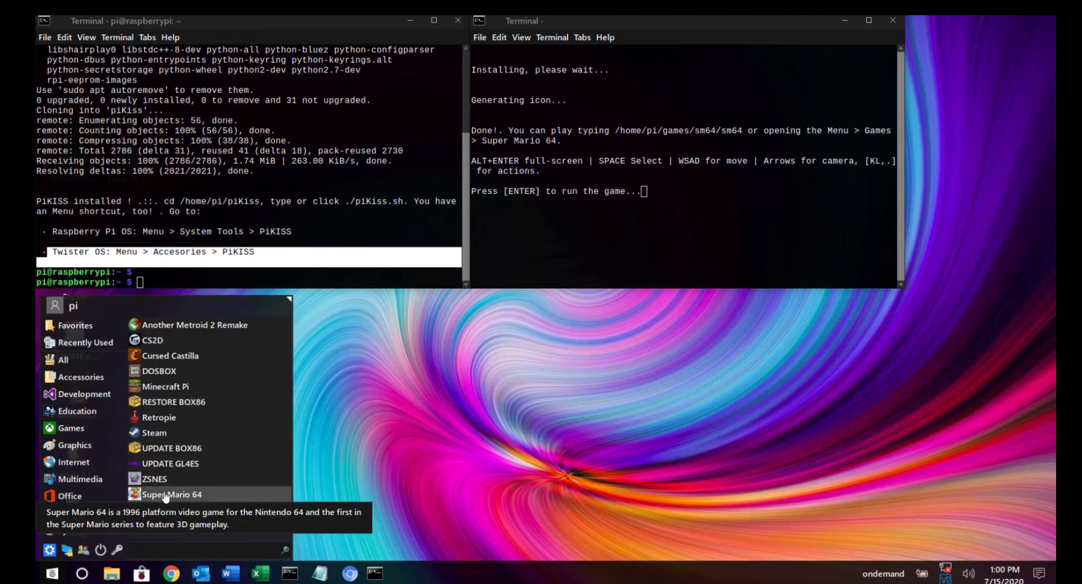
{"action": "key", "text": "Return"}
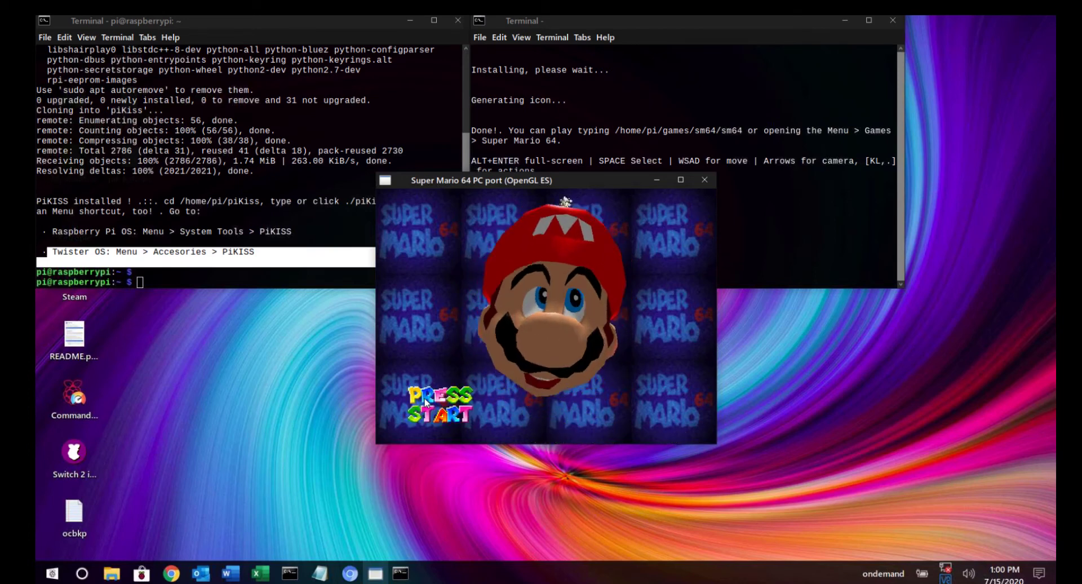
{"action": "key", "text": "space"}
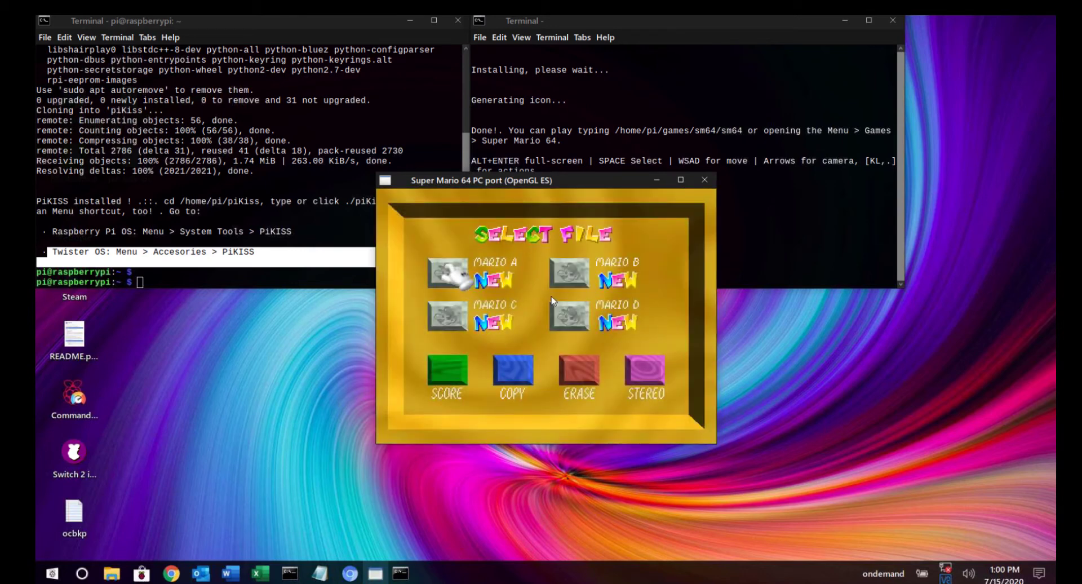
{"action": "key", "text": "space"}
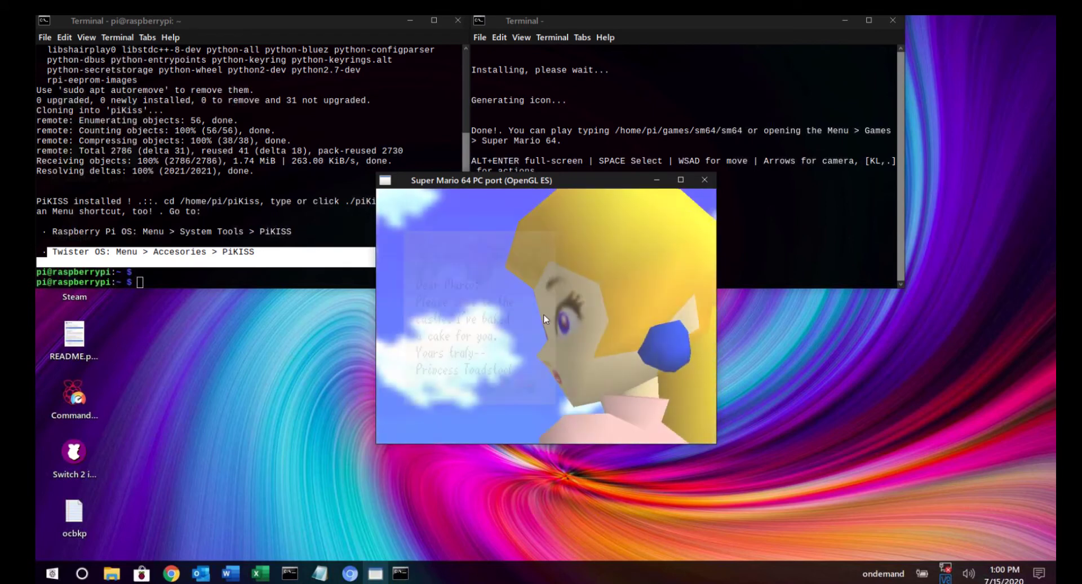
{"action": "left_click", "coordinate": [705, 180]}
{"action": "key", "text": "Return"}
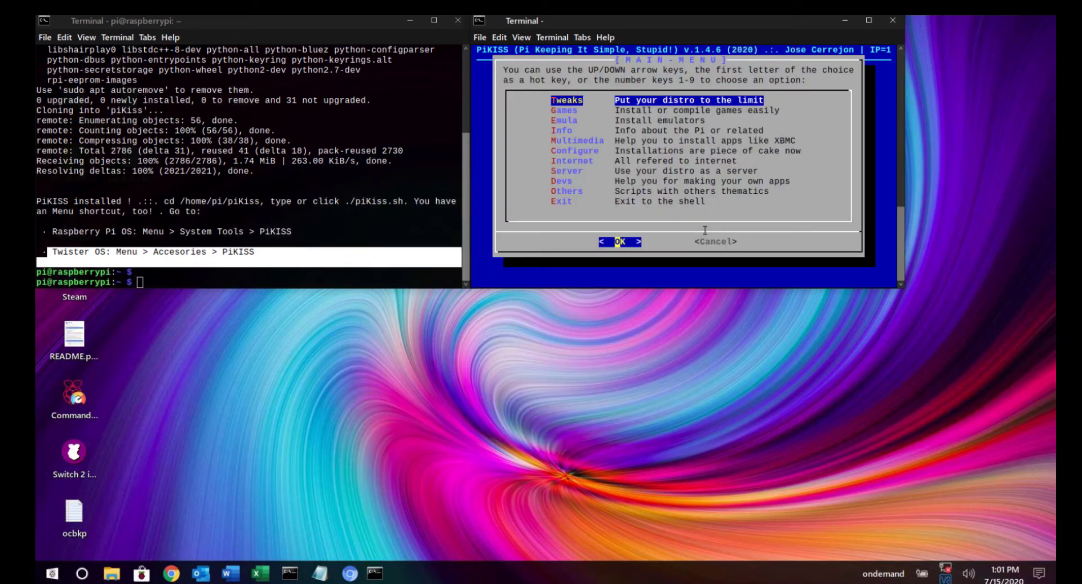
Look through the main categories of PiKISS from Tweaks down to Configure
{"action": "key", "text": "Down"}
{"action": "key", "text": "Down"}
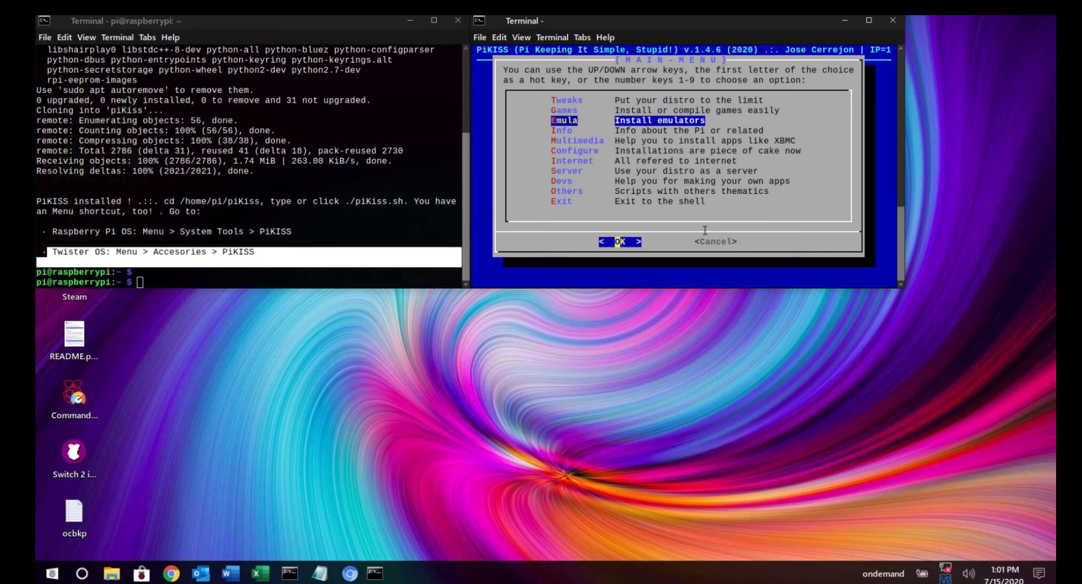
{"action": "key", "text": "Down"}
{"action": "key", "text": "Down"}
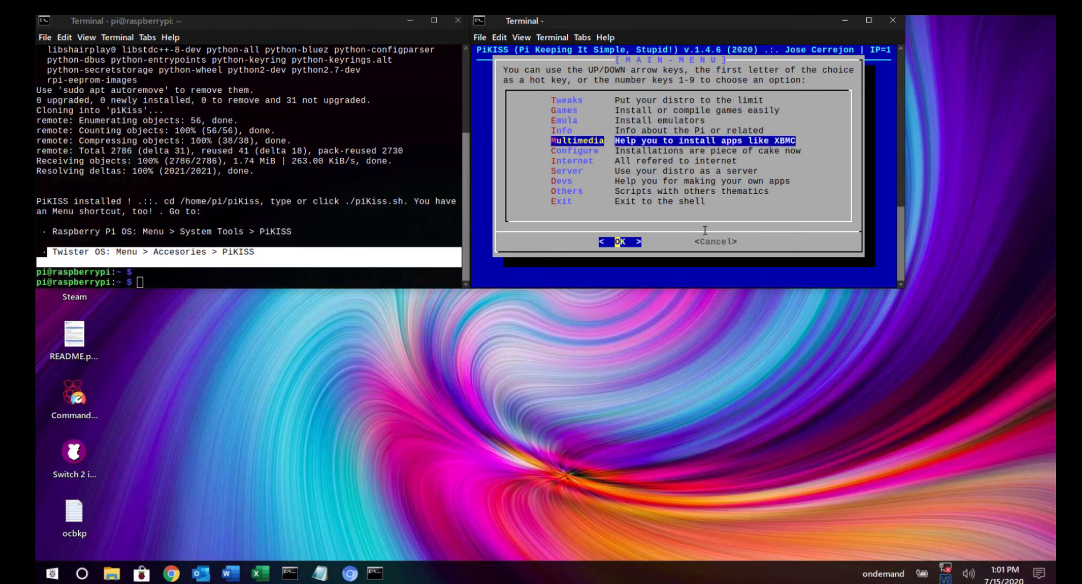
{"action": "key", "text": "t"}
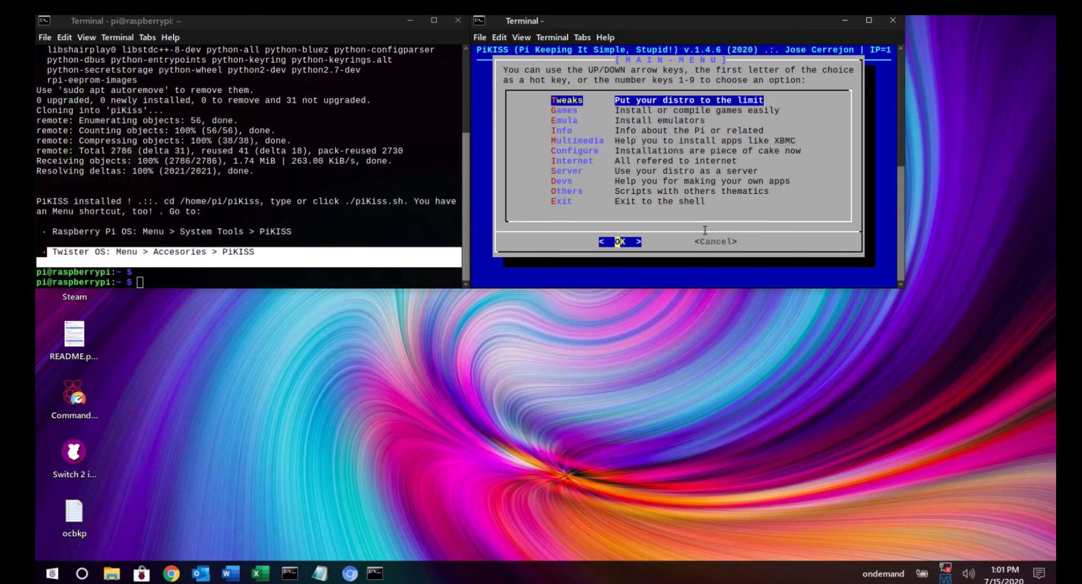
{"action": "key", "text": "Down"}
{"action": "key", "text": "Down"}
{"action": "key", "text": "Down"}
{"action": "key", "text": "Down"}
{"action": "key", "text": "Down"}
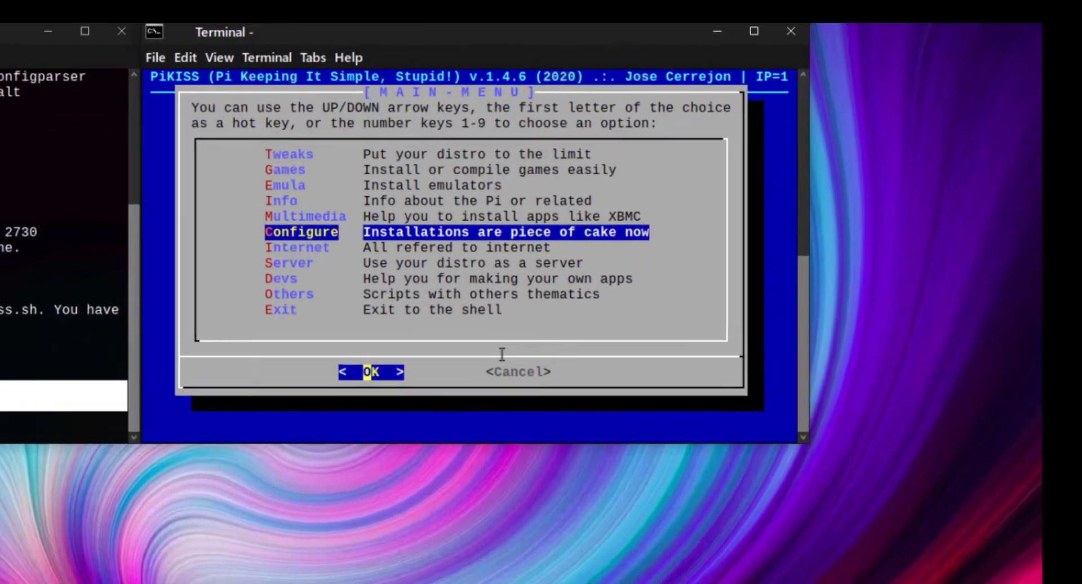
Open the Emula category, examine its emulators down to ScummVM, and return to the main menu
{"action": "key", "text": "Up"}
{"action": "key", "text": "Up"}
{"action": "key", "text": "Up"}
{"action": "key", "text": "Return"}
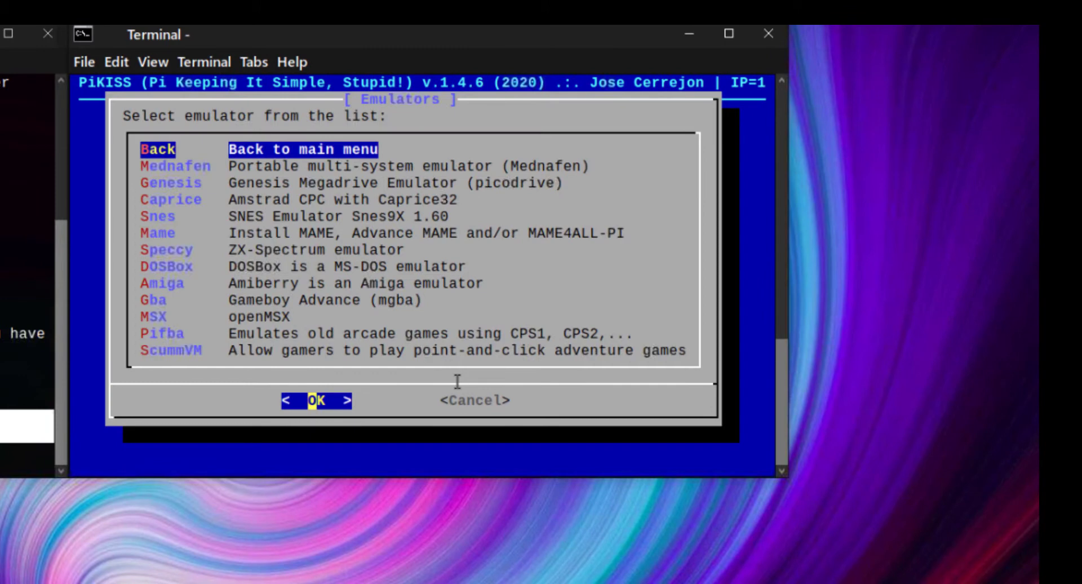
{"action": "key", "text": "Down"}
{"action": "key", "text": "Down"}
{"action": "key", "text": "Down"}
{"action": "key", "text": "Down"}
{"action": "key", "text": "Down"}
{"action": "key", "text": "Down"}
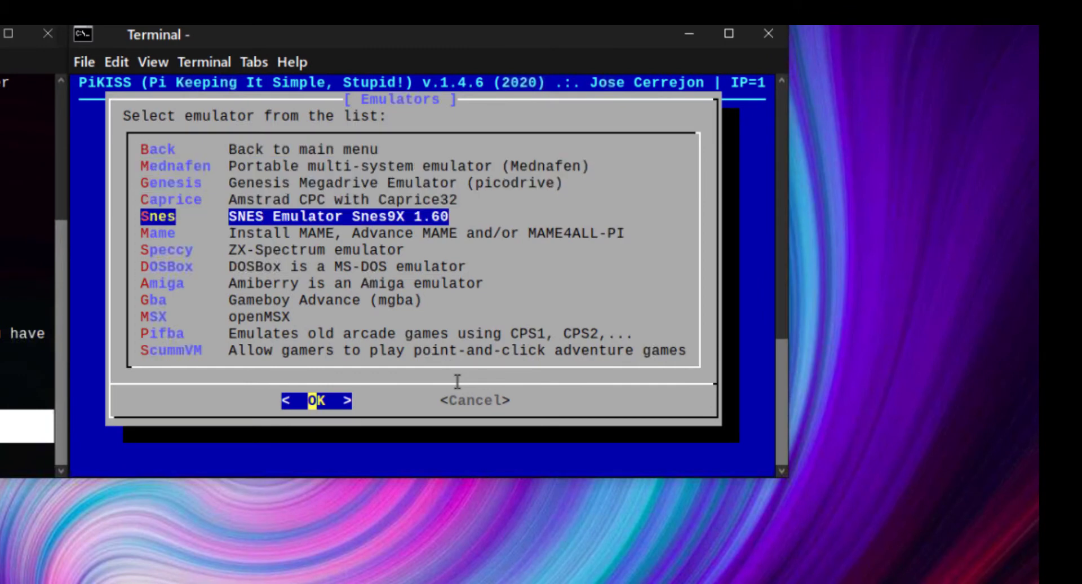
{"action": "key", "text": "Down"}
{"action": "key", "text": "Down"}
{"action": "key", "text": "Down"}
{"action": "key", "text": "Down"}
{"action": "key", "text": "Down"}
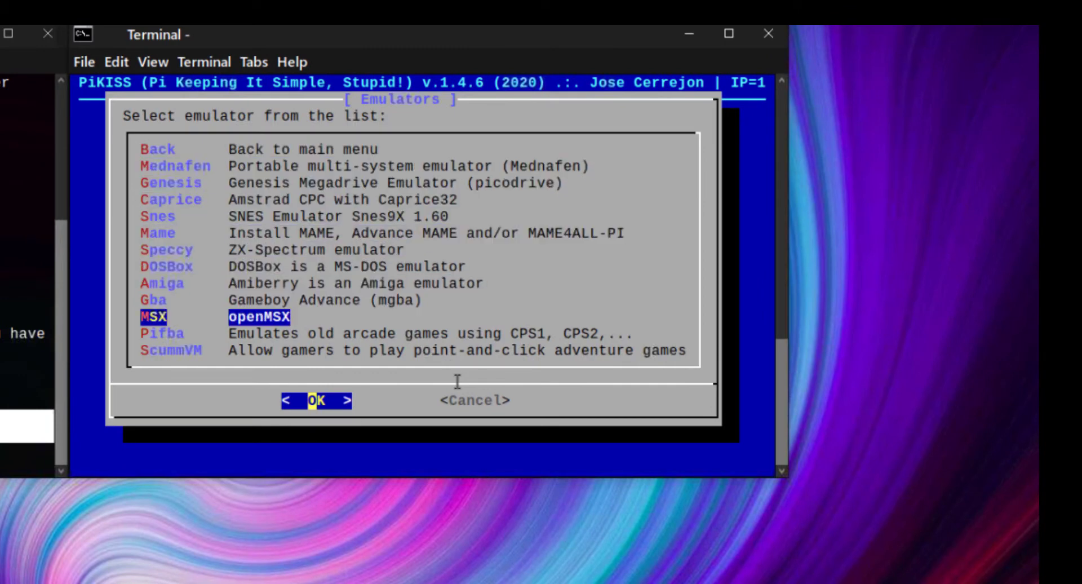
{"action": "key", "text": "Down"}
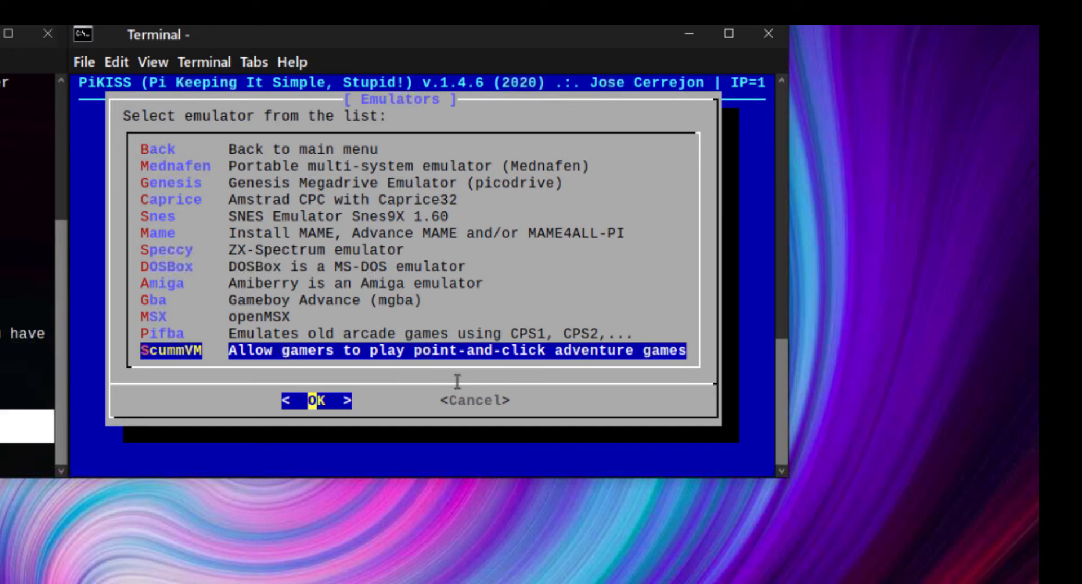
{"action": "key", "text": "Escape"}
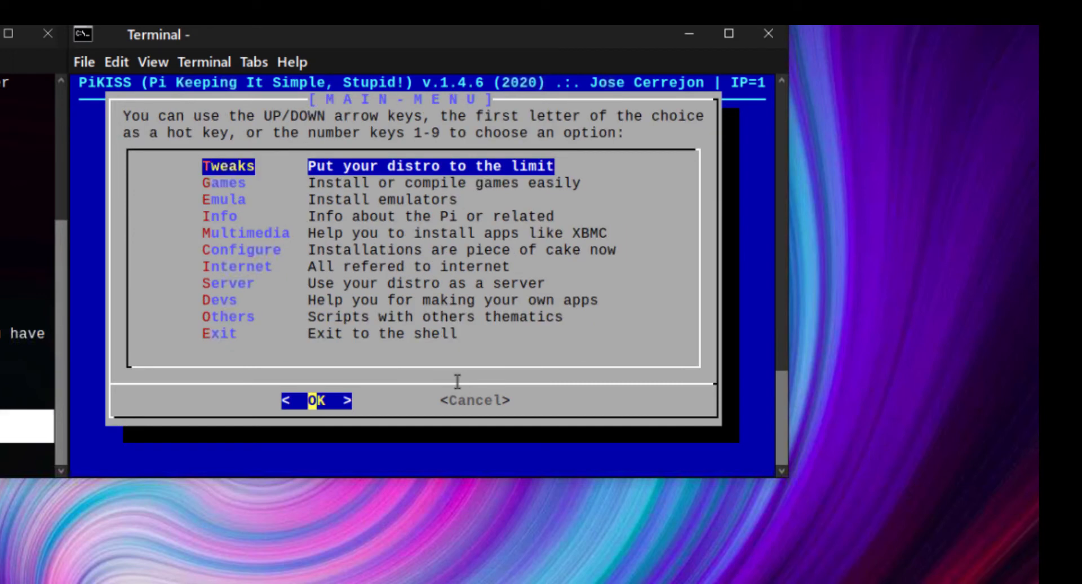
Open the Configure category to view its distro configuration options
{"action": "key", "text": "Down"}
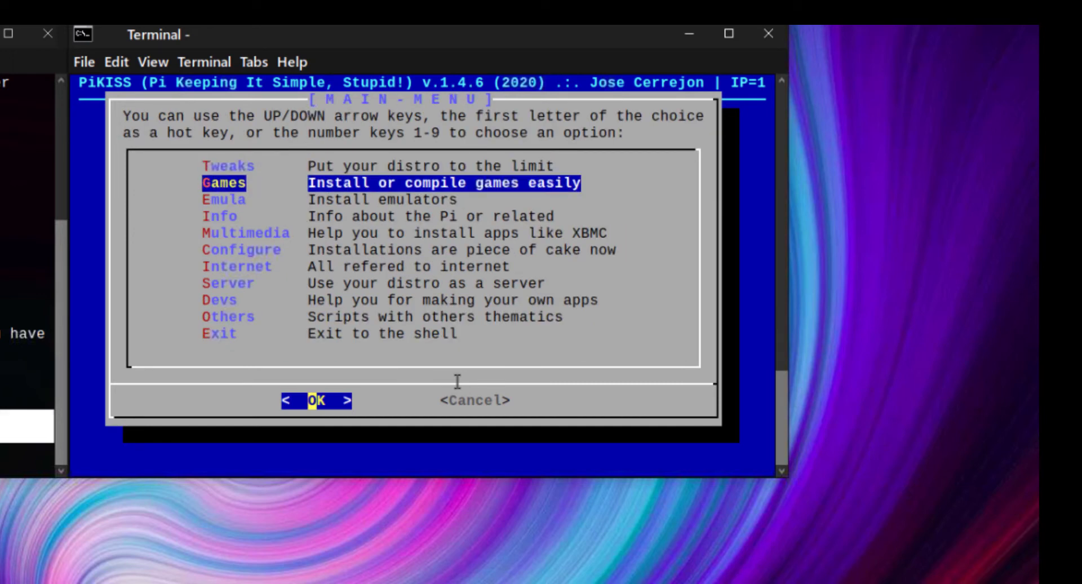
{"action": "key", "text": "Down"}
{"action": "key", "text": "Down"}
{"action": "key", "text": "Down"}
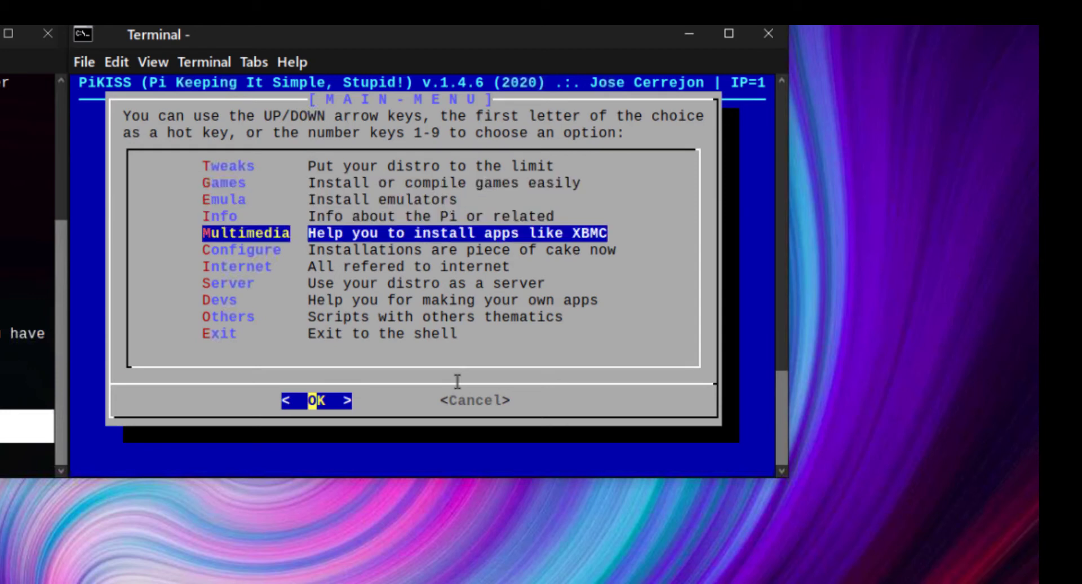
{"action": "key", "text": "Down"}
{"action": "key", "text": "Return"}
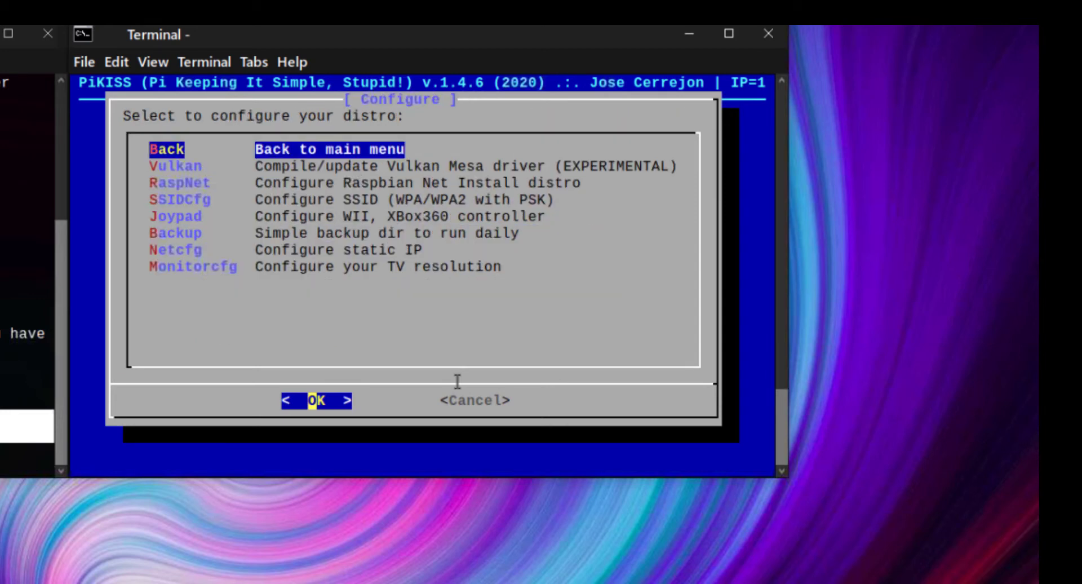
Examine the Configure options from Vulkan down to Monitorcfg, and return to the main menu
{"action": "key", "text": "Down"}
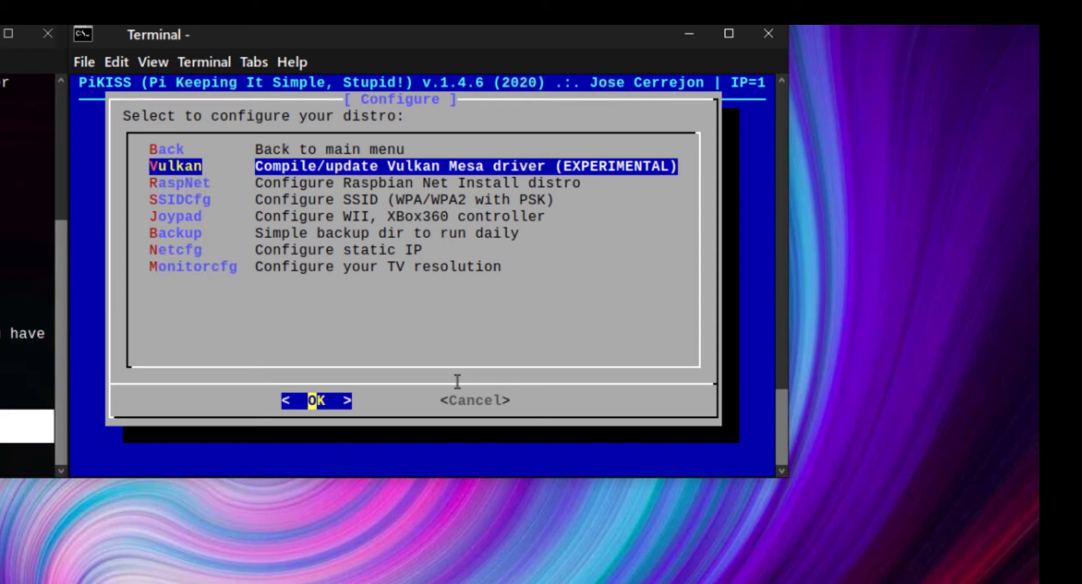
{"action": "key", "text": "Down"}
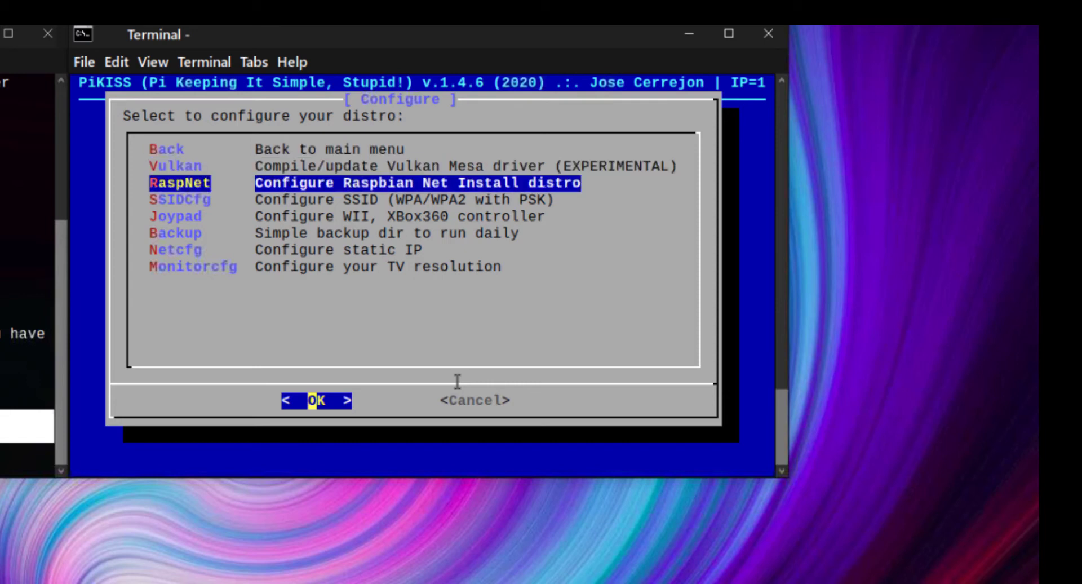
{"action": "key", "text": "Down"}
{"action": "key", "text": "Down"}
{"action": "key", "text": "Down"}
{"action": "key", "text": "Down"}
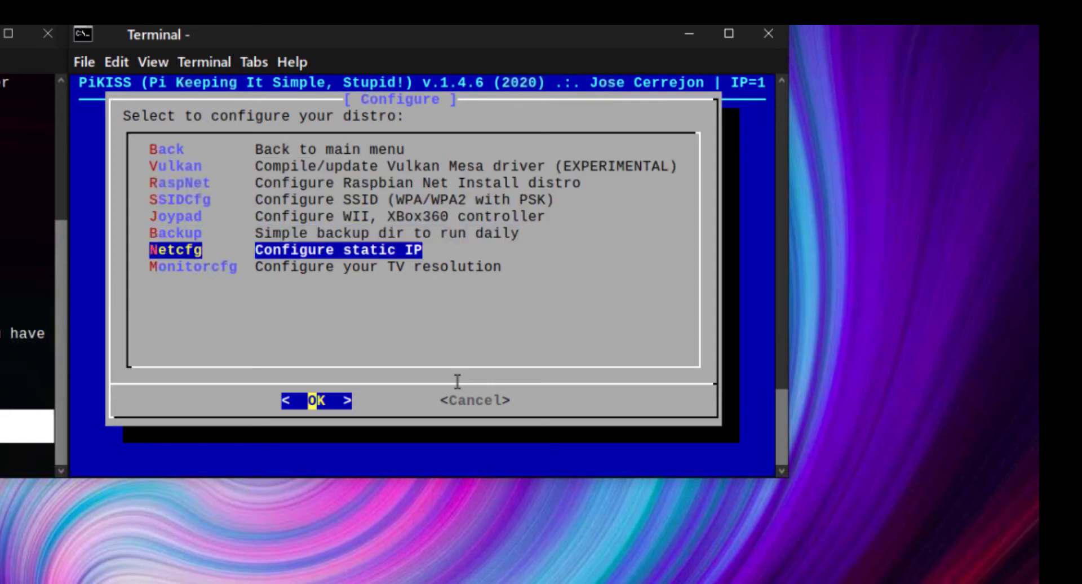
{"action": "key", "text": "Down"}
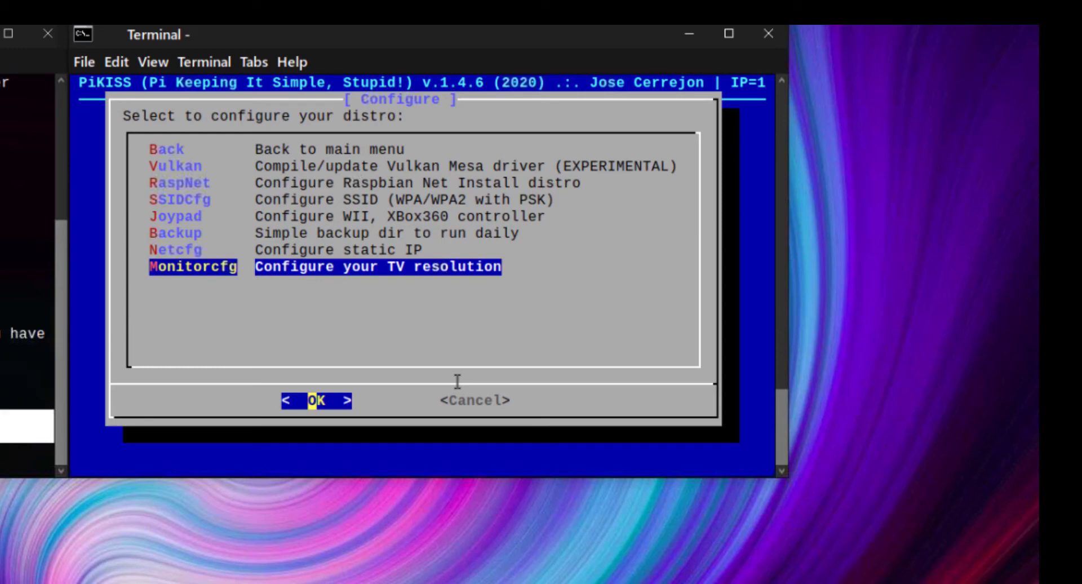
{"action": "key", "text": "Escape"}
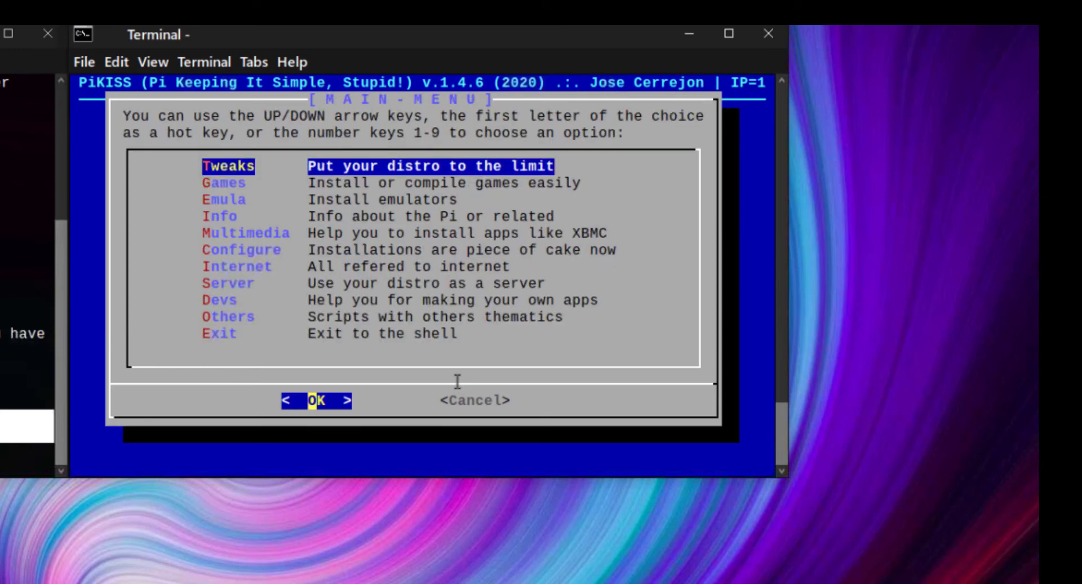
Open the Internet category, look at its Plowshare option, and return to the main menu
{"action": "key", "text": "Down"}
{"action": "key", "text": "Down"}
{"action": "key", "text": "Down"}
{"action": "key", "text": "Down"}
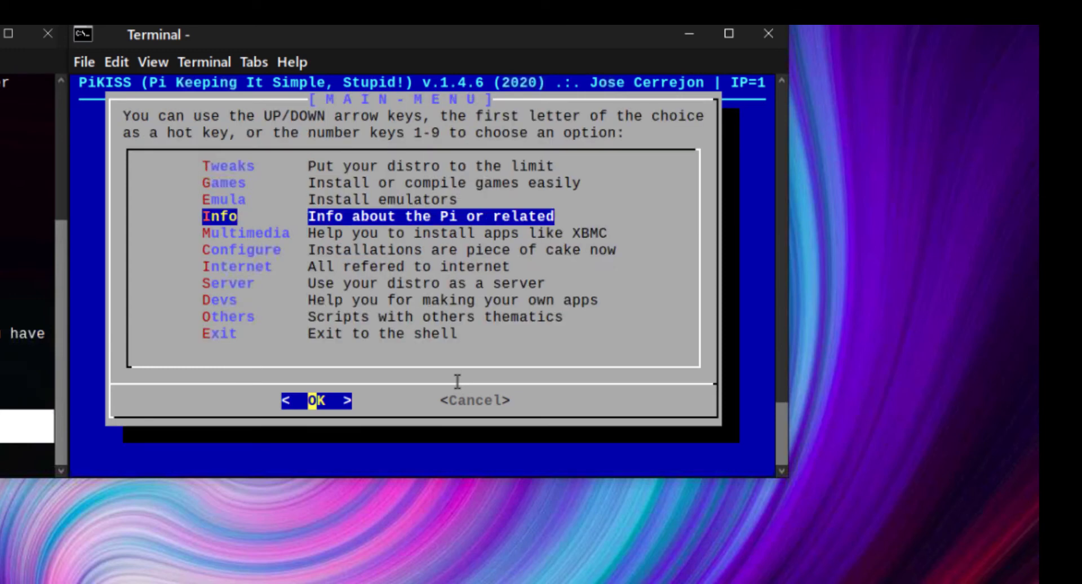
{"action": "key", "text": "Down"}
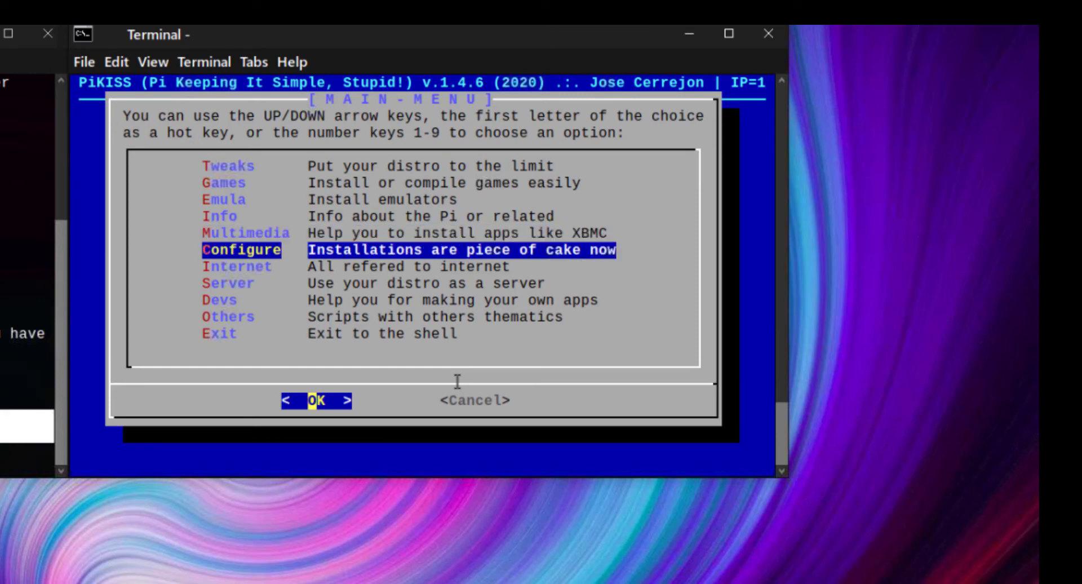
{"action": "key", "text": "Down"}
{"action": "key", "text": "Return"}
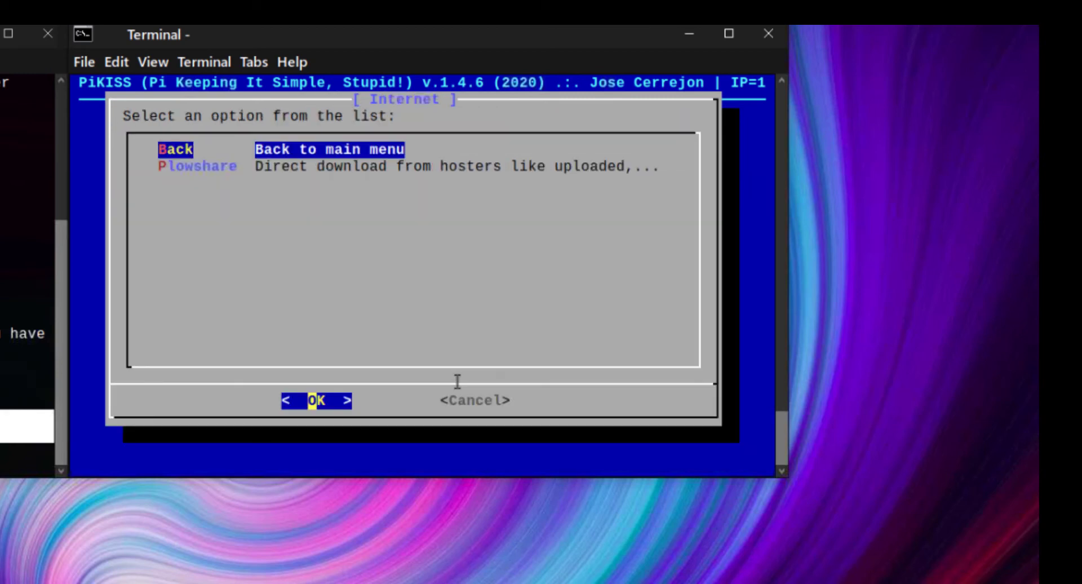
{"action": "key", "text": "Down"}
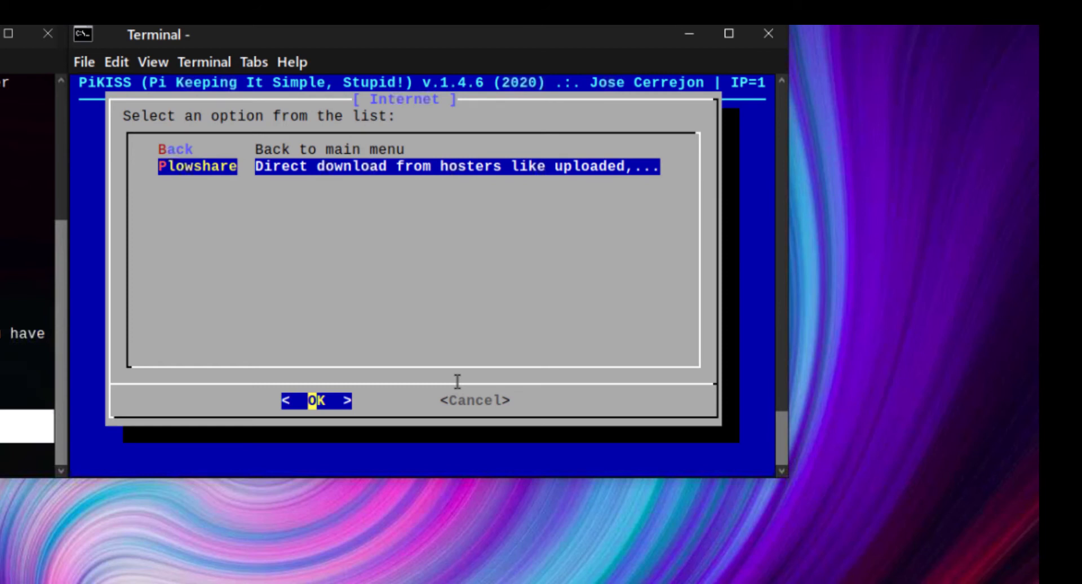
{"action": "key", "text": "Return"}
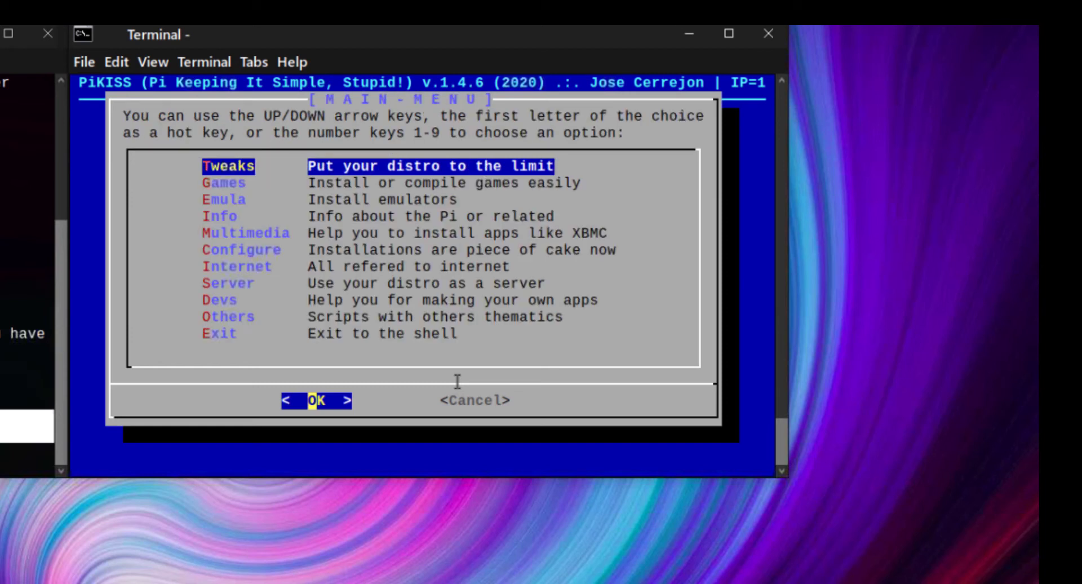
Look through the remaining main menu categories and open the Server category
{"action": "key", "text": "Down"}
{"action": "key", "text": "Down"}
{"action": "key", "text": "Down"}
{"action": "key", "text": "Down"}
{"action": "key", "text": "Down"}
{"action": "key", "text": "Down"}
{"action": "key", "text": "Down"}
{"action": "key", "text": "Down"}
{"action": "key", "text": "Down"}
{"action": "key", "text": "Down"}
{"action": "key", "text": "Up"}
{"action": "key", "text": "Up"}
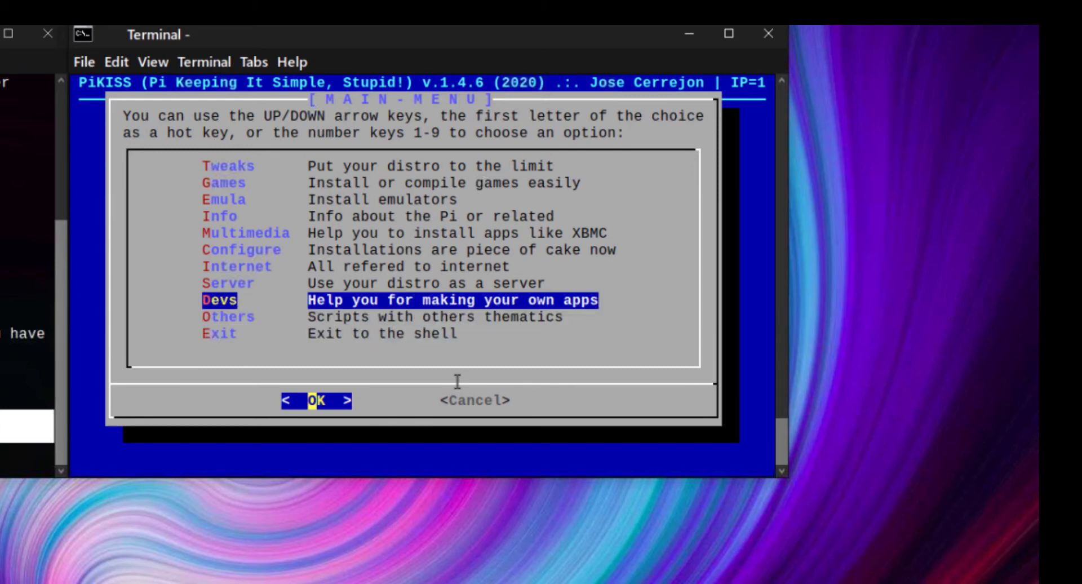
{"action": "key", "text": "Up"}
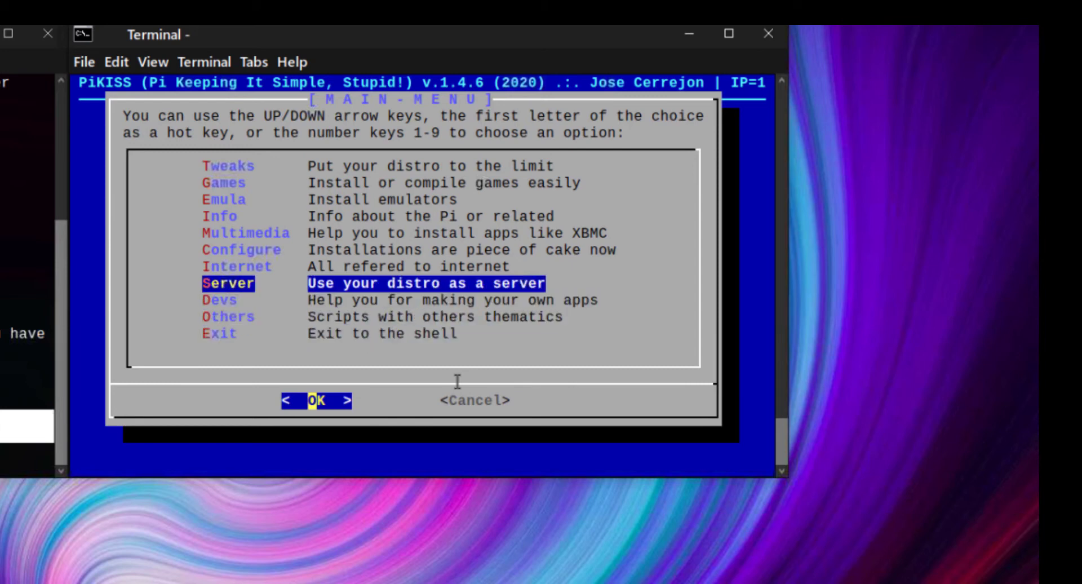
{"action": "key", "text": "Return"}
Examine the Server options from FTP down to OctoPrint, and return to the main menu
{"action": "key", "text": "Down"}
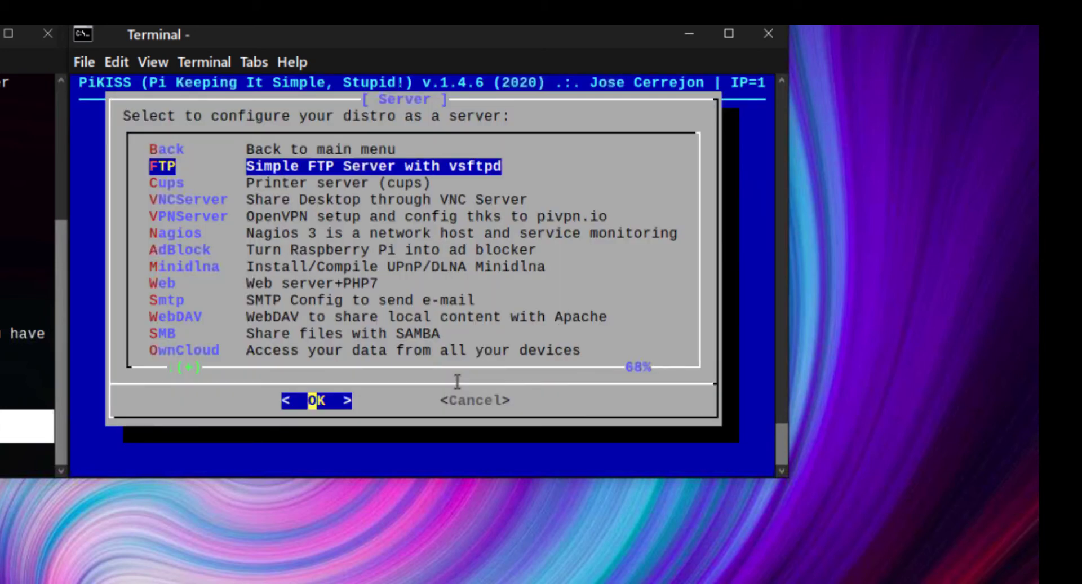
{"action": "key", "text": "Down"}
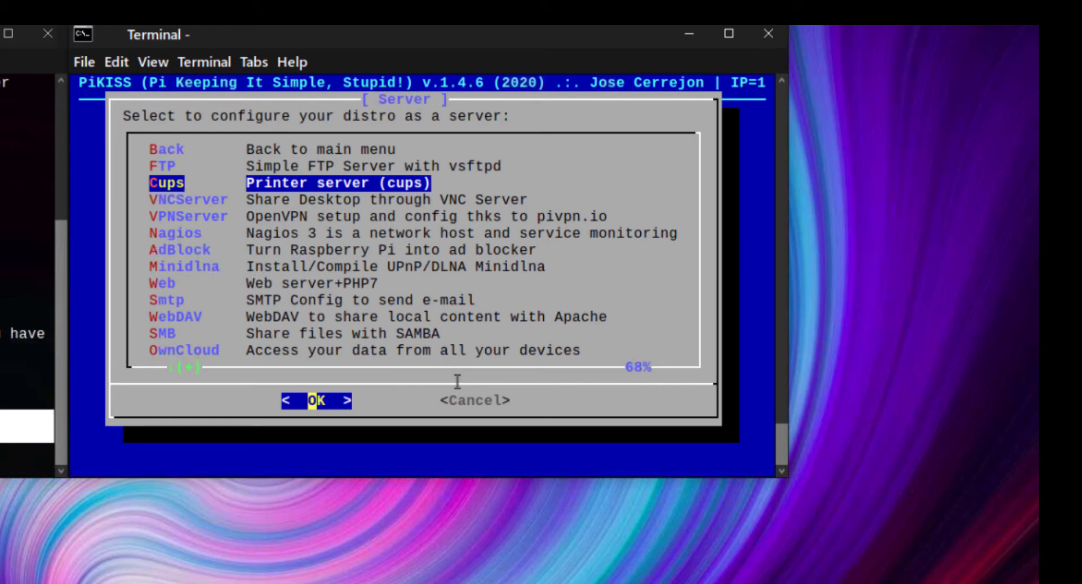
{"action": "key", "text": "Down"}
{"action": "key", "text": "Down"}
{"action": "key", "text": "Down"}
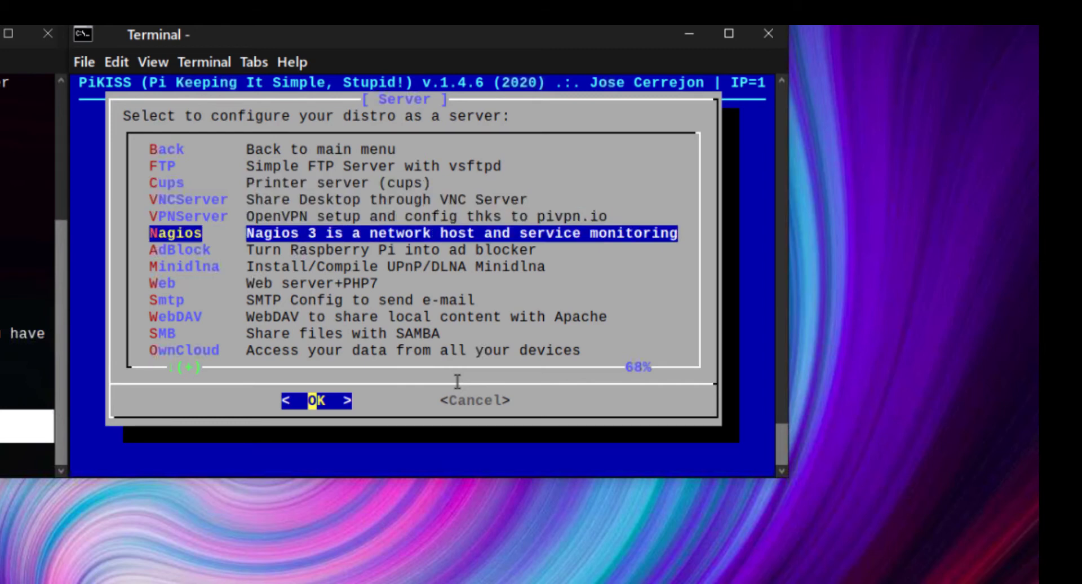
{"action": "key", "text": "Down"}
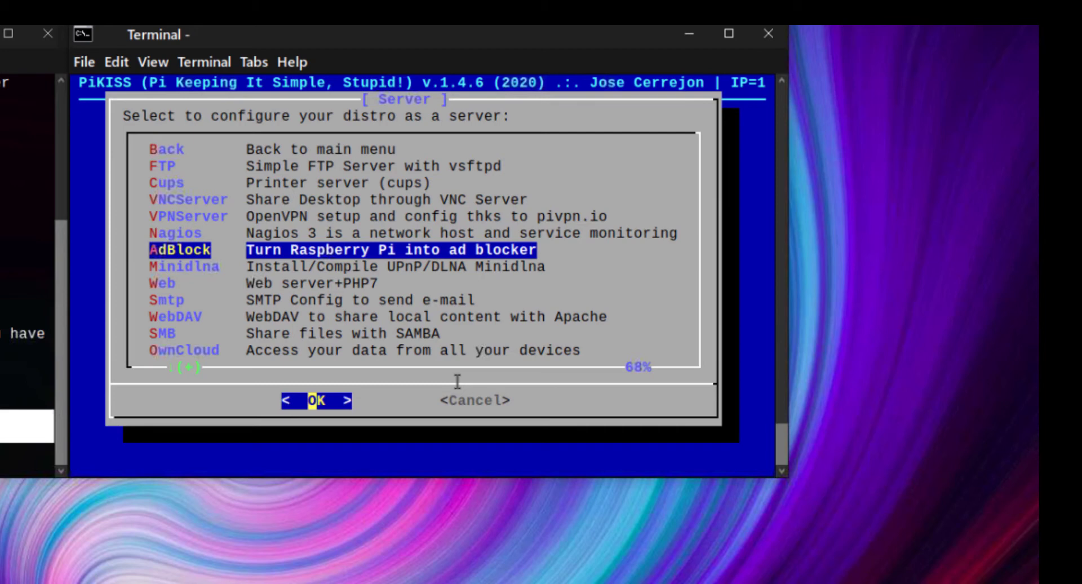
{"action": "key", "text": "Down"}
{"action": "key", "text": "Down"}
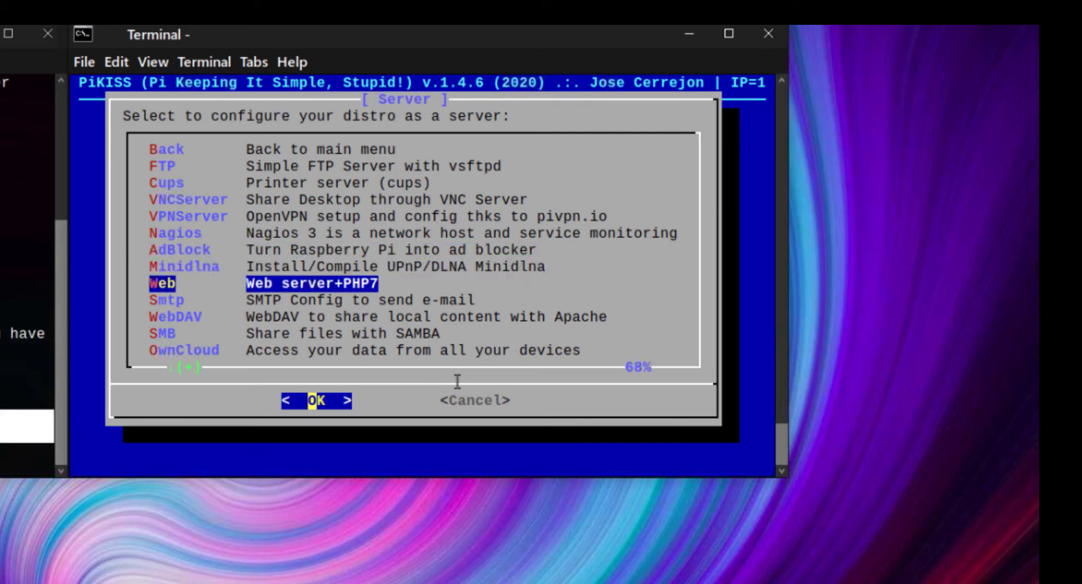
{"action": "key", "text": "Down"}
{"action": "key", "text": "Down"}
{"action": "key", "text": "Down"}
{"action": "key", "text": "Down"}
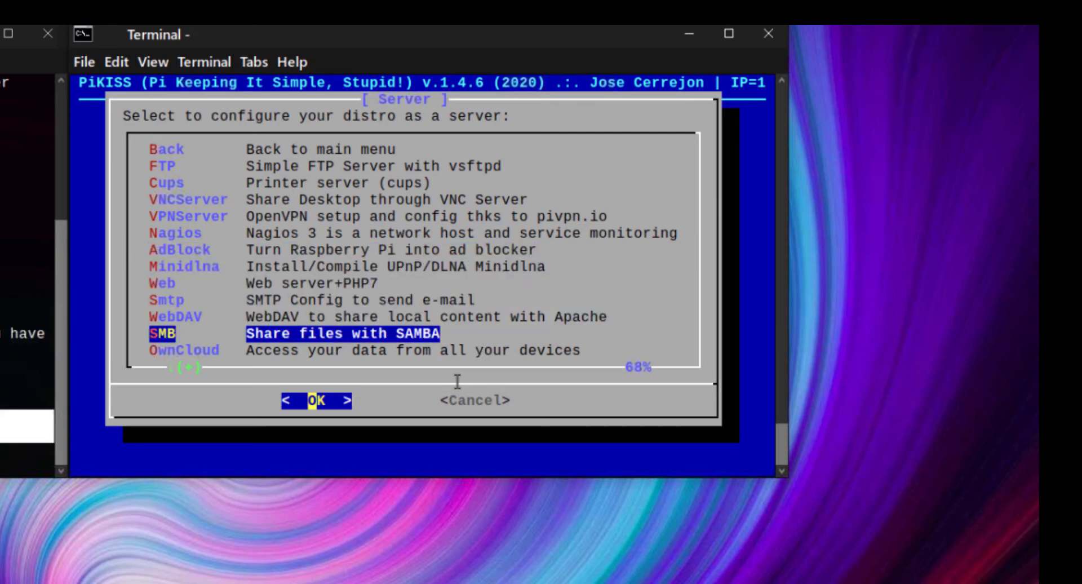
{"action": "key", "text": "Down"}
{"action": "key", "text": "Down"}
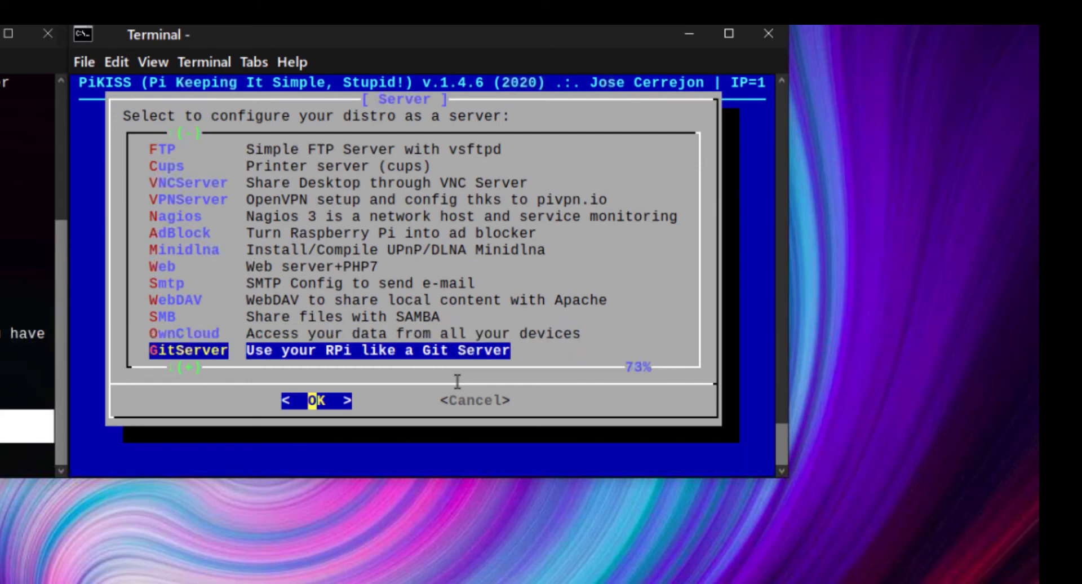
{"action": "key", "text": "Down"}
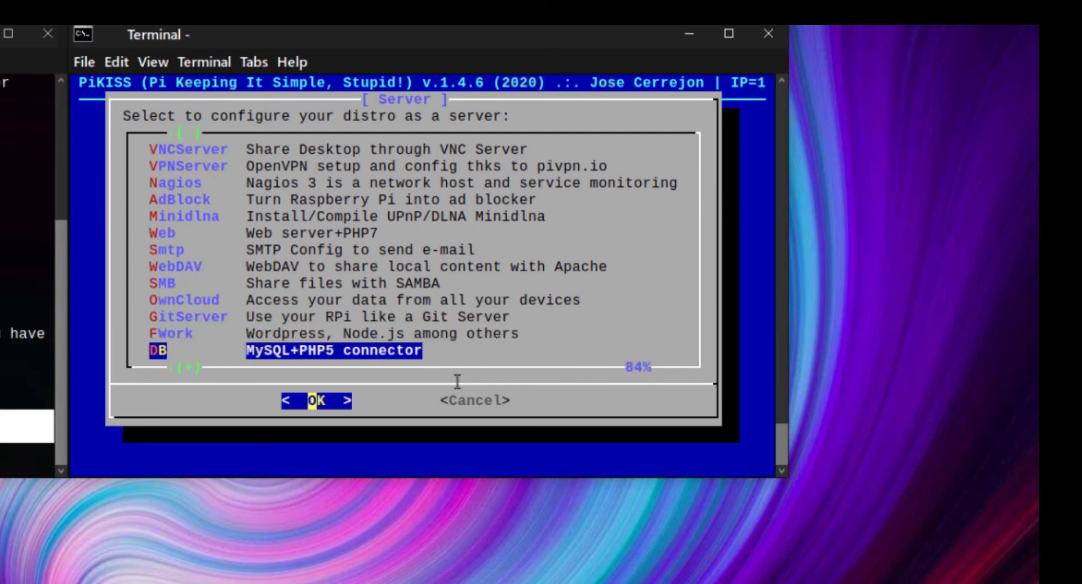
{"action": "key", "text": "Down"}
{"action": "key", "text": "Down"}
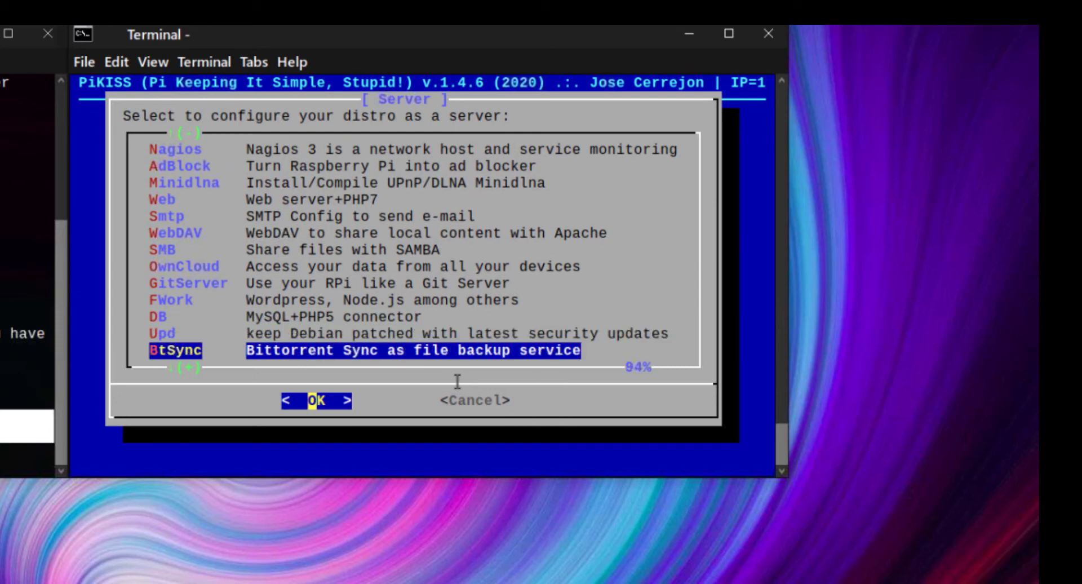
{"action": "key", "text": "Down"}
{"action": "key", "text": "Up"}
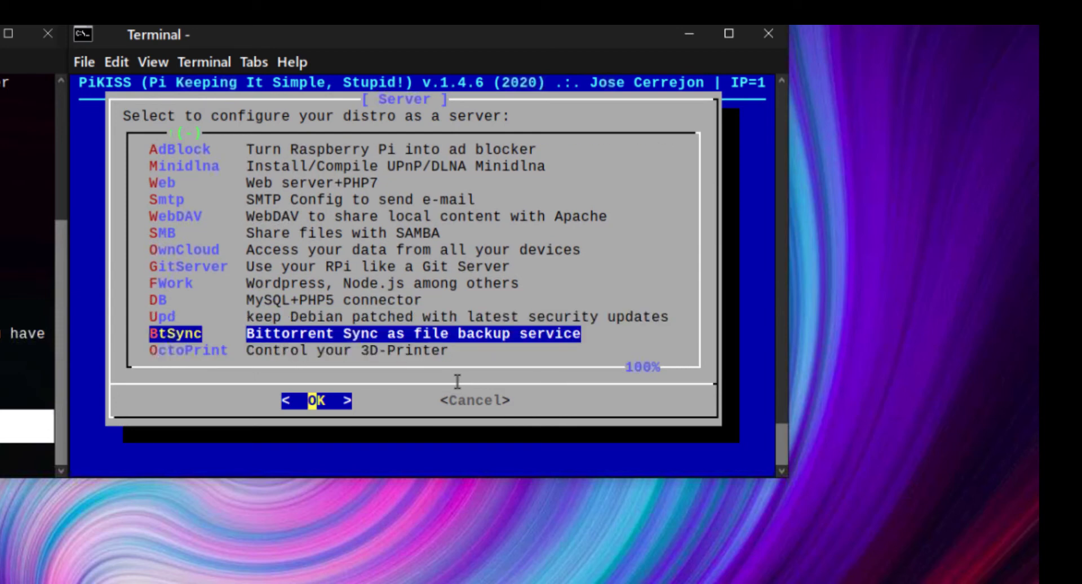
{"action": "key", "text": "Down"}
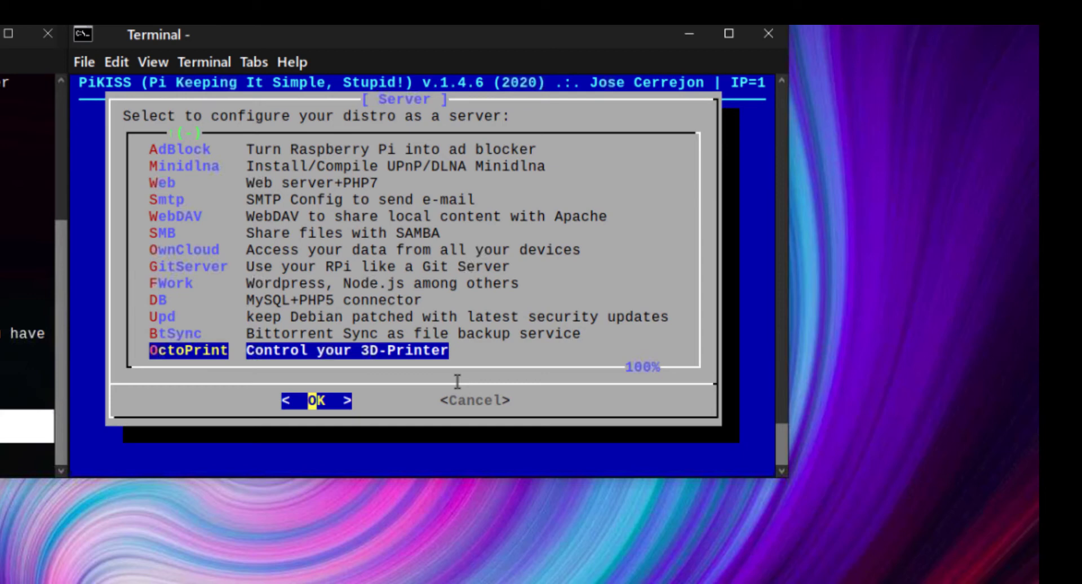
{"action": "key", "text": "Escape"}
Open the Devs category, look at its QT5 option, and return to the main menu
{"action": "key", "text": "Down"}
{"action": "key", "text": "Down"}
{"action": "key", "text": "Down"}
{"action": "key", "text": "Down"}
{"action": "key", "text": "Down"}
{"action": "key", "text": "Down"}
{"action": "key", "text": "Down"}
{"action": "key", "text": "Down"}
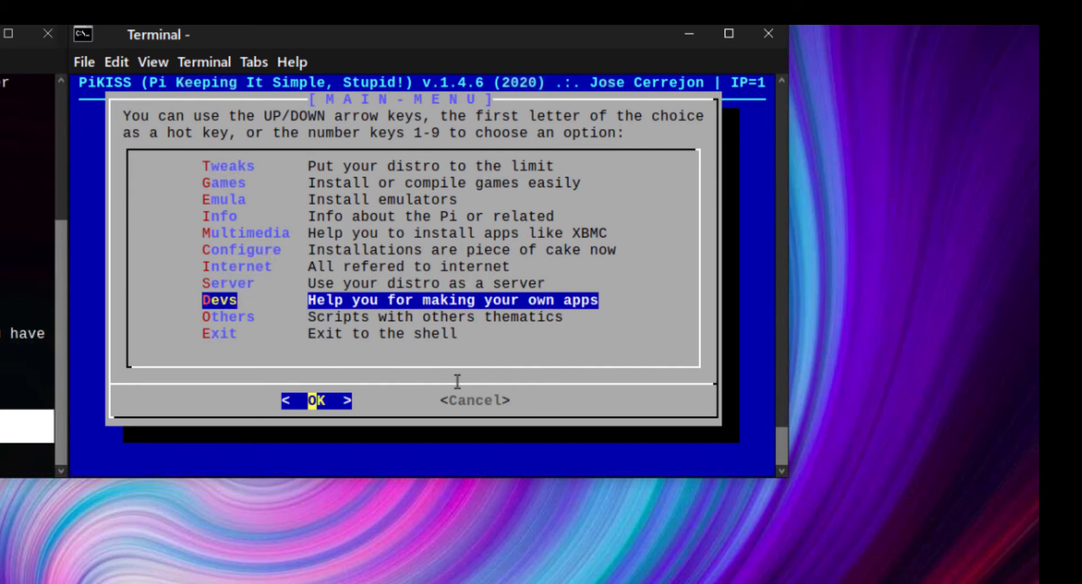
{"action": "key", "text": "Return"}
{"action": "key", "text": "Down"}
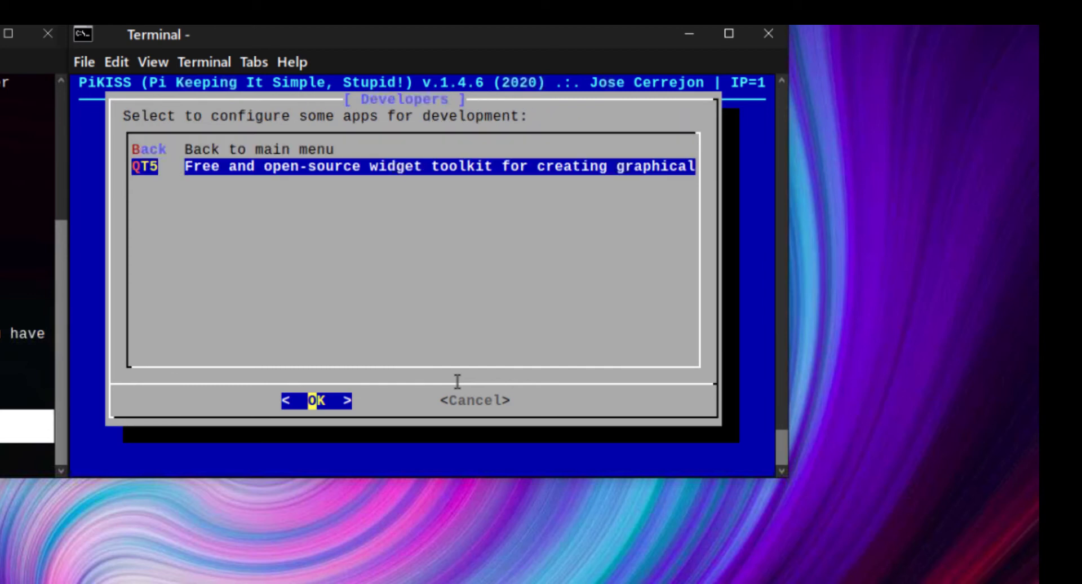
{"action": "key", "text": "Escape"}
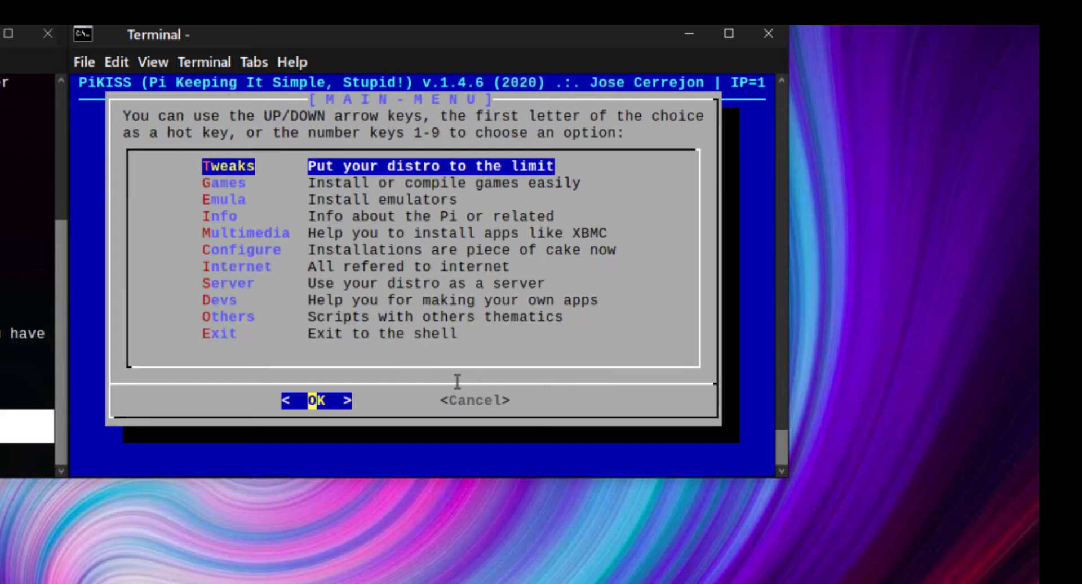
Open the Others category to view its uncategorized scripts
{"action": "key", "text": "Down"}
{"action": "key", "text": "Down"}
{"action": "key", "text": "Down"}
{"action": "key", "text": "Down"}
{"action": "key", "text": "Down"}
{"action": "key", "text": "Down"}
{"action": "key", "text": "Down"}
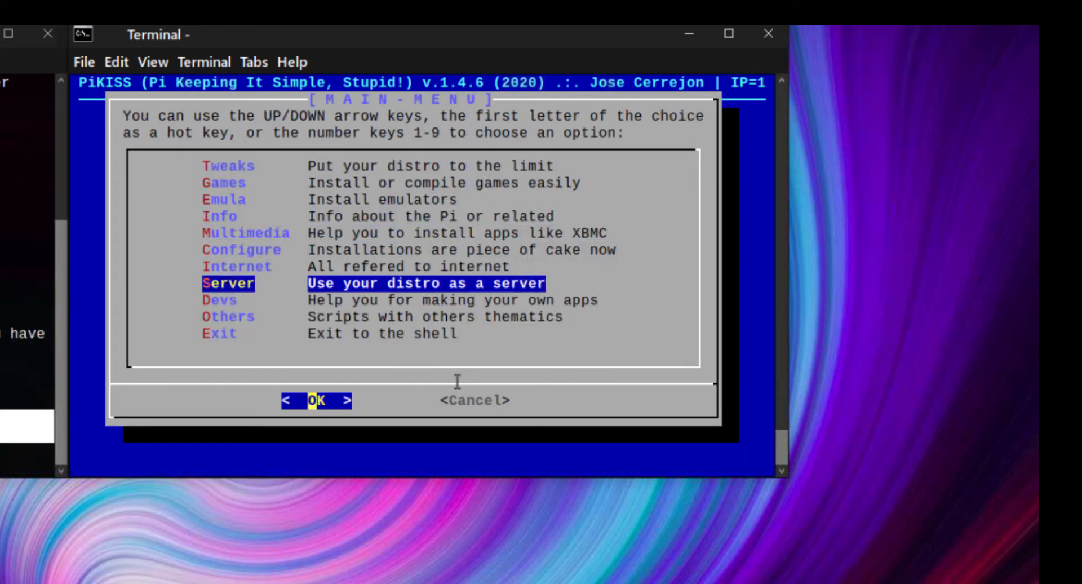
{"action": "key", "text": "Down"}
{"action": "key", "text": "Down"}
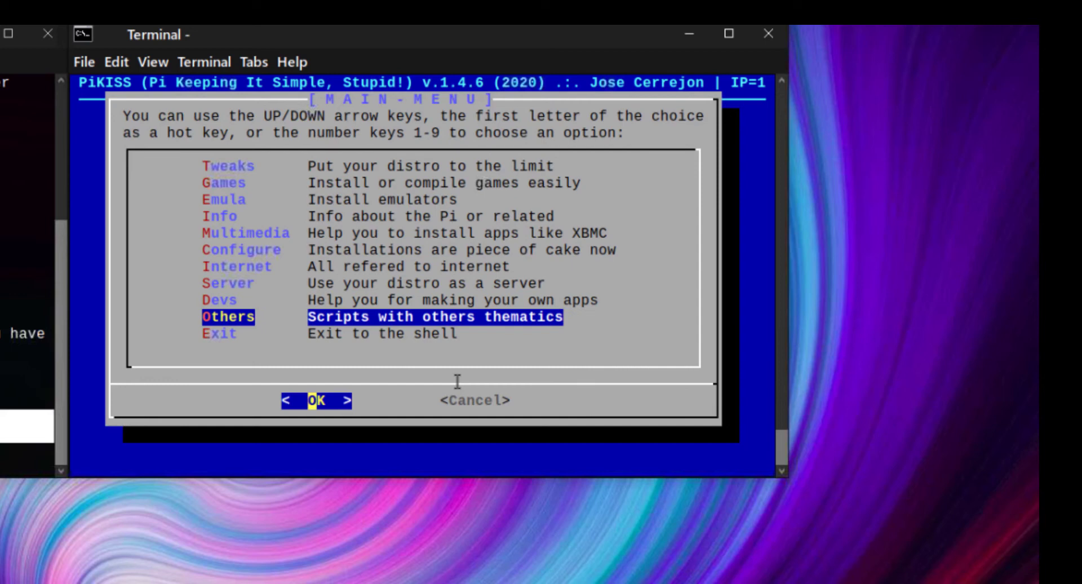
{"action": "key", "text": "Down"}
{"action": "key", "text": "Up"}
{"action": "key", "text": "Return"}
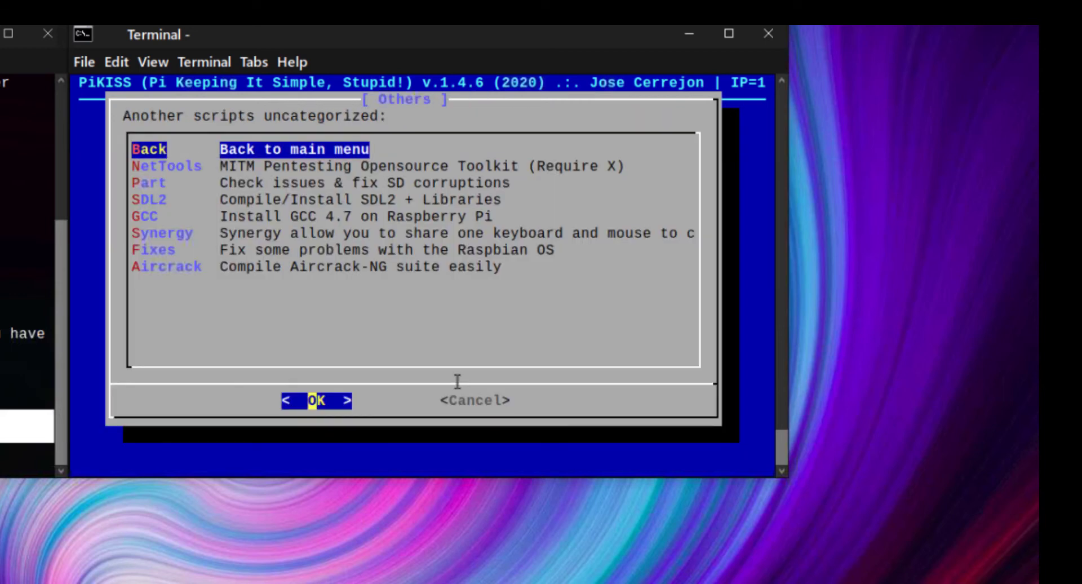
Examine the uncategorized scripts from NetTools down to Aircrack, and return to the main menu
{"action": "key", "text": "Down"}
{"action": "key", "text": "Down"}
{"action": "key", "text": "Down"}
{"action": "key", "text": "Down"}
{"action": "key", "text": "Down"}
{"action": "key", "text": "Down"}
{"action": "key", "text": "Down"}
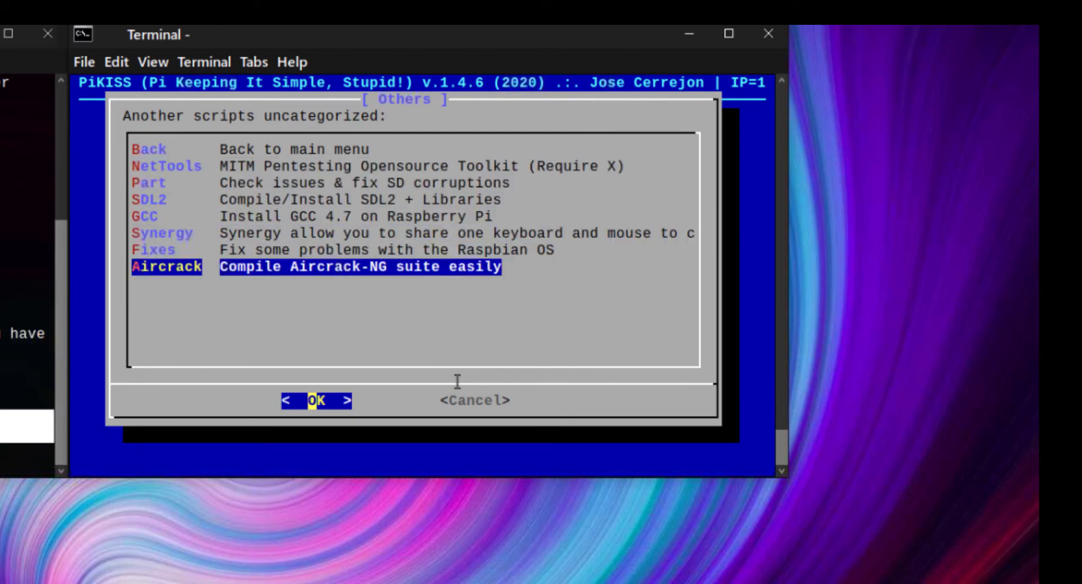
{"action": "key", "text": "Escape"}
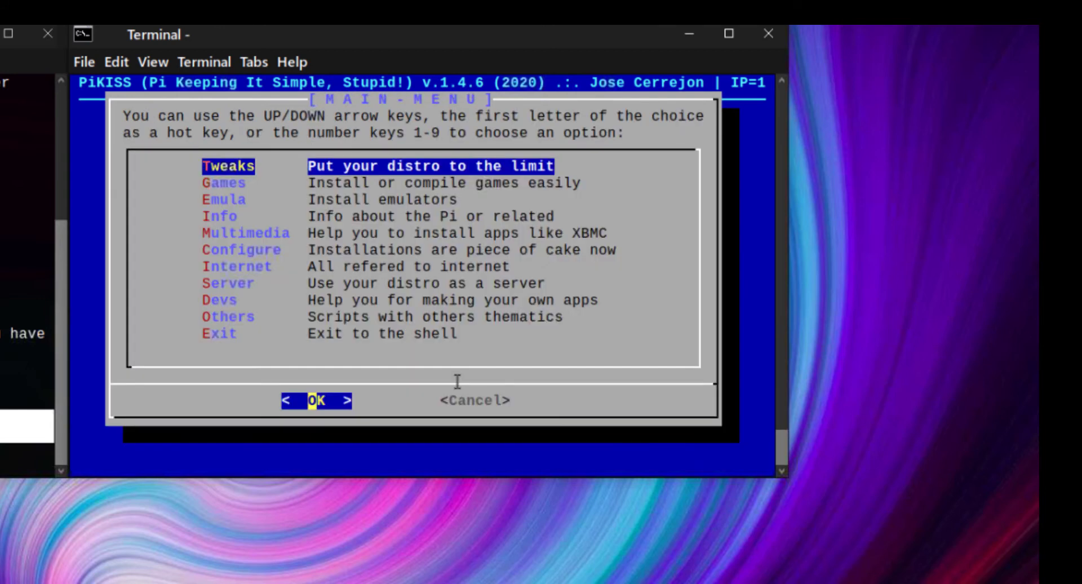
Open the Multimedia category and look at its Kodi and Kiosk scripts
{"action": "key", "text": "Down"}
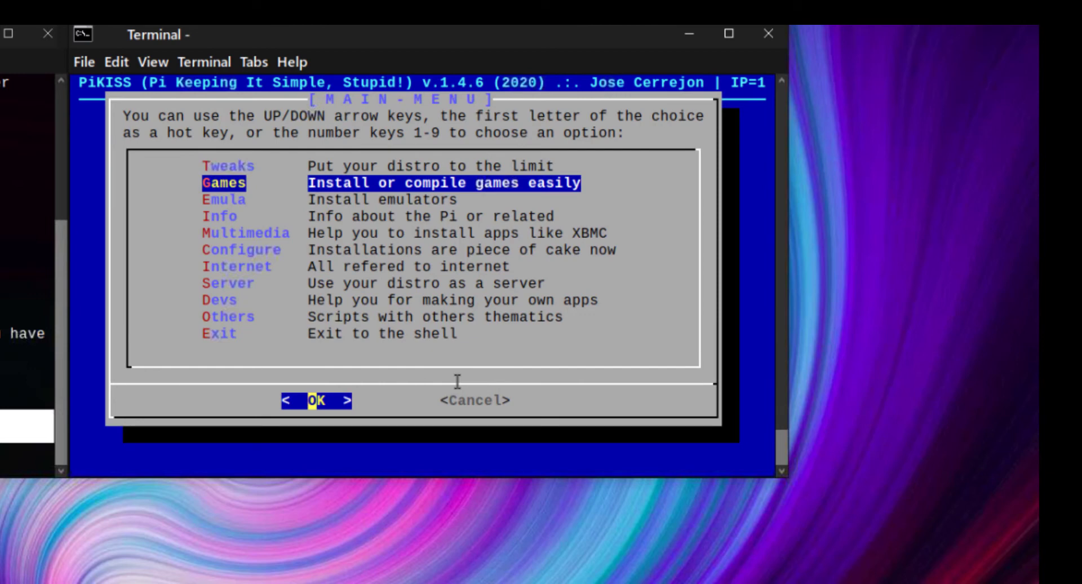
{"action": "key", "text": "Down"}
{"action": "key", "text": "Down"}
{"action": "key", "text": "Down"}
{"action": "key", "text": "Return"}
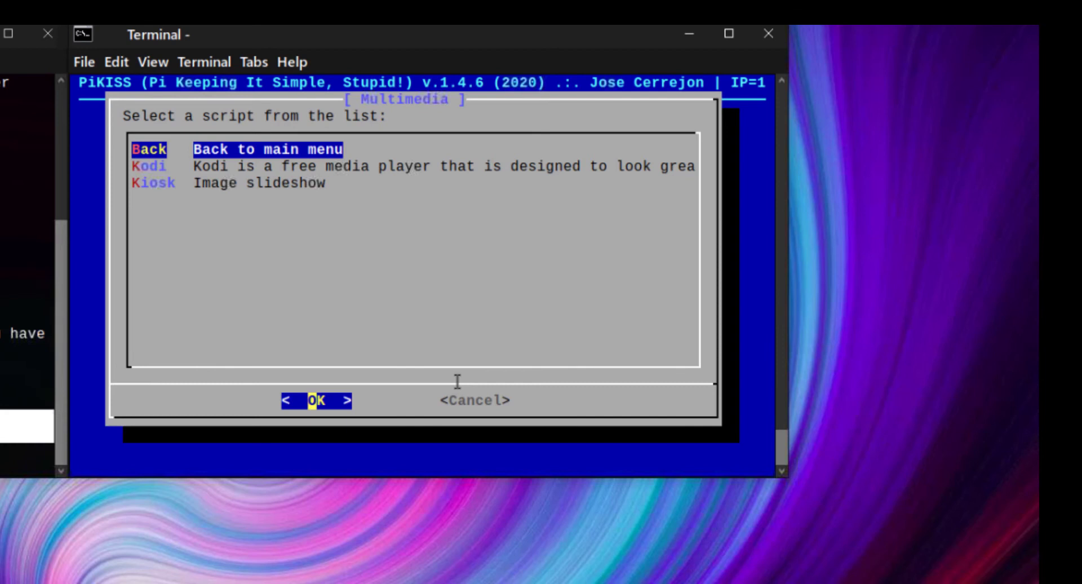
{"action": "key", "text": "Down"}
{"action": "key", "text": "Down"}
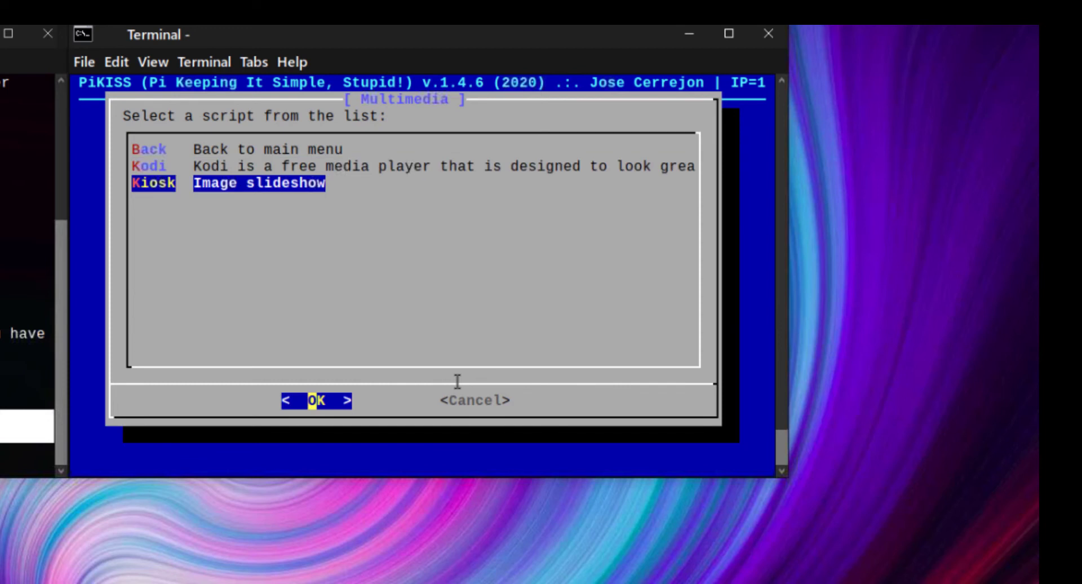
{"action": "key", "text": "Up"}
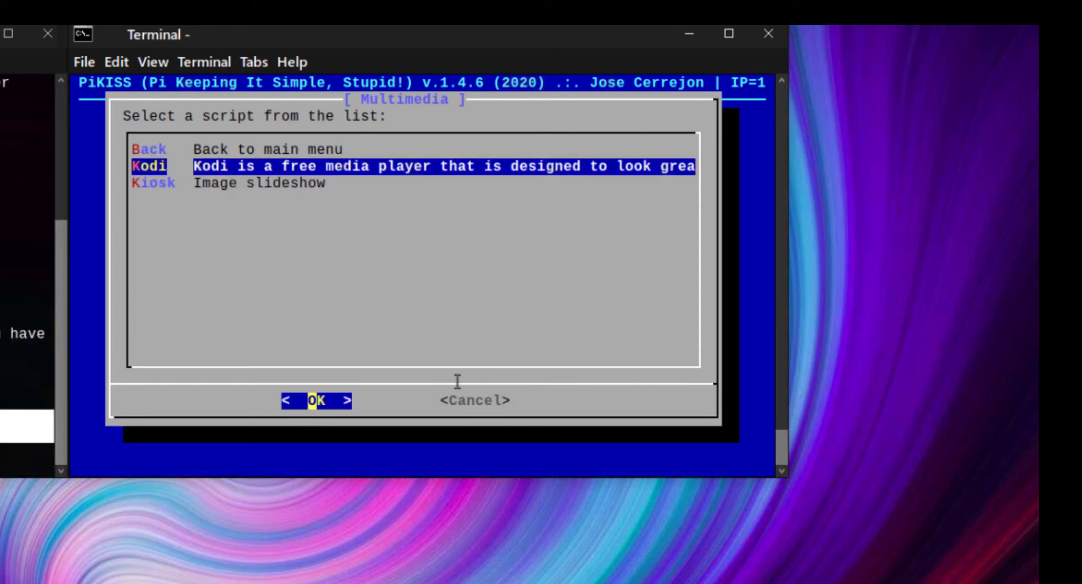
Leave the Multimedia category, open the Info category to view its options, and return to the main menu
{"action": "key", "text": "Escape"}
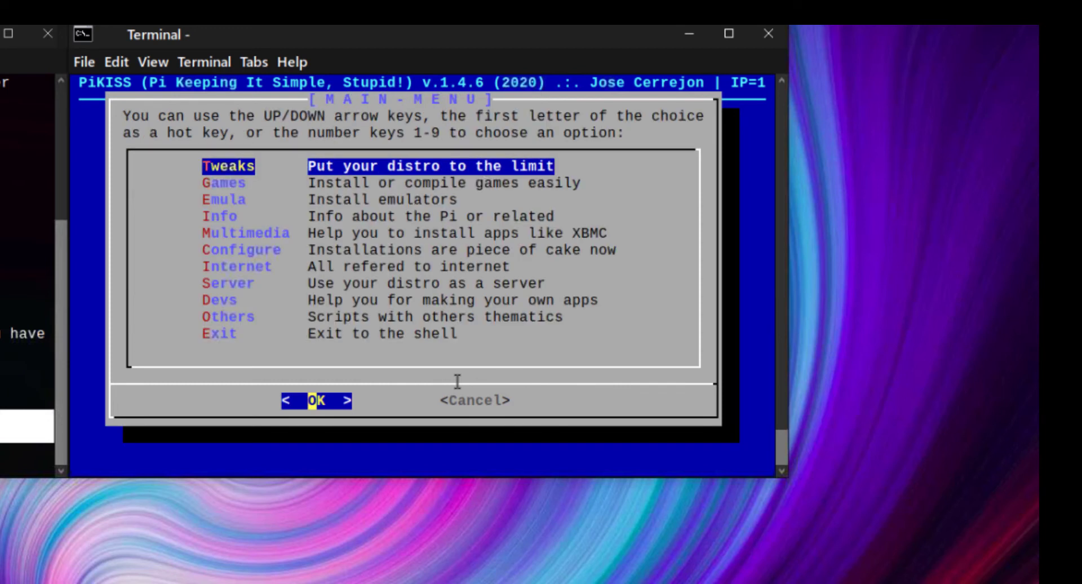
{"action": "key", "text": "Down"}
{"action": "key", "text": "Down"}
{"action": "key", "text": "Down"}
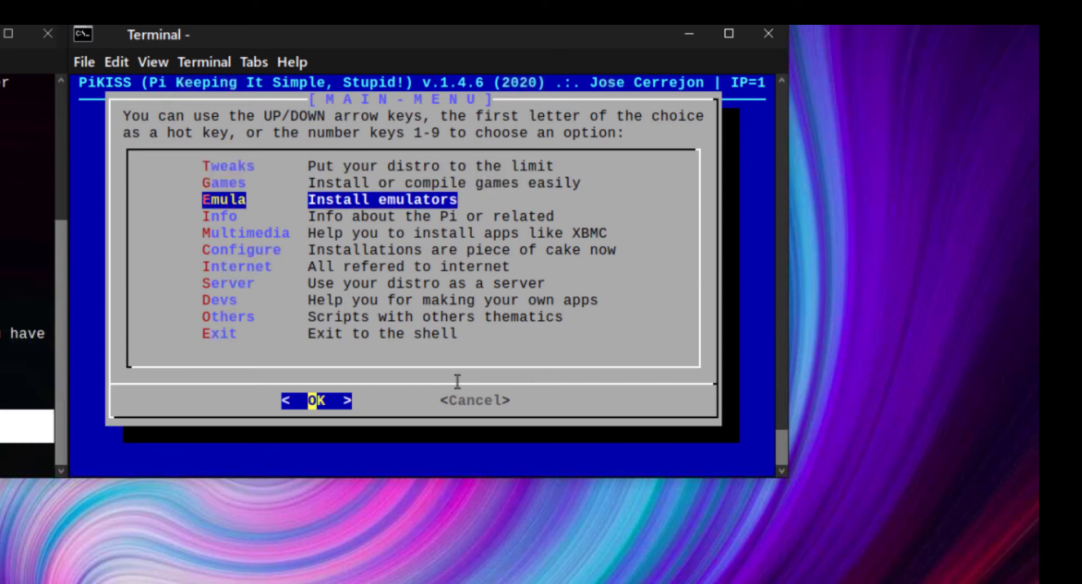
{"action": "key", "text": "Return"}
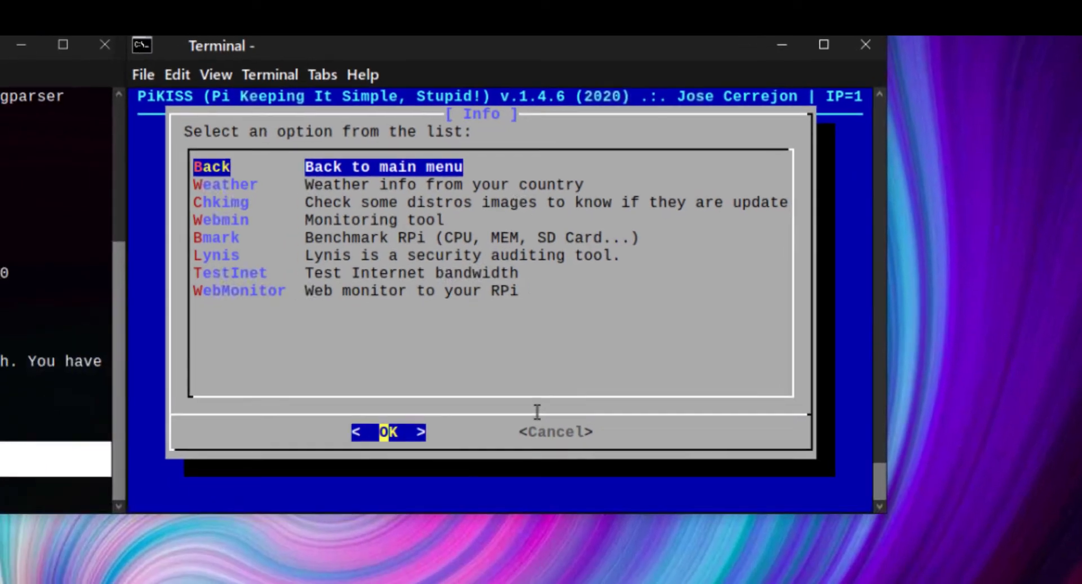
{"action": "key", "text": "Return"}
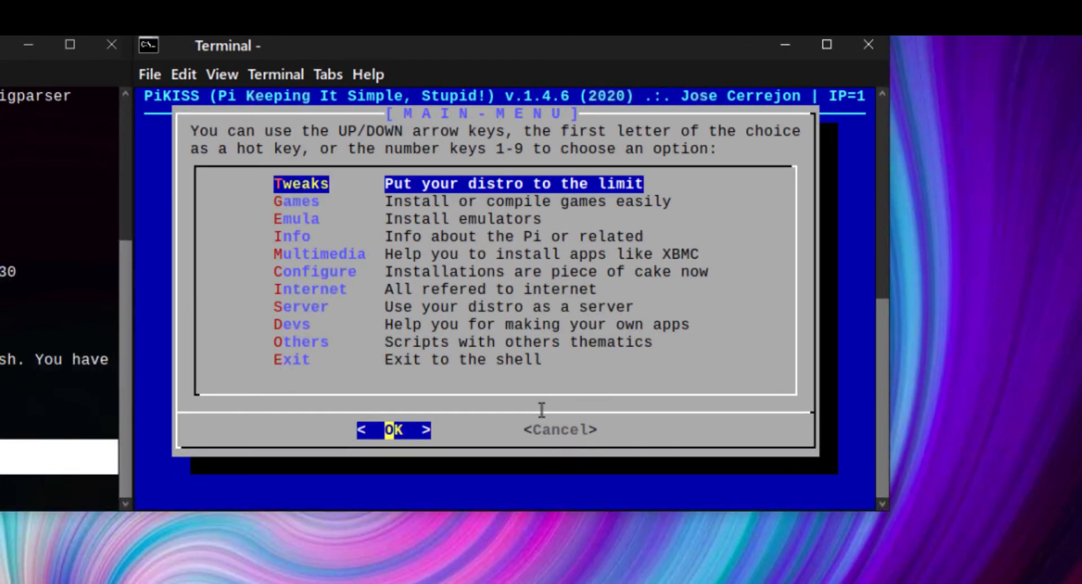
Run the Kodi script from the Multimedia category
{"action": "key", "text": "Down"}
{"action": "key", "text": "Down"}
{"action": "key", "text": "Down"}
{"action": "key", "text": "Down"}
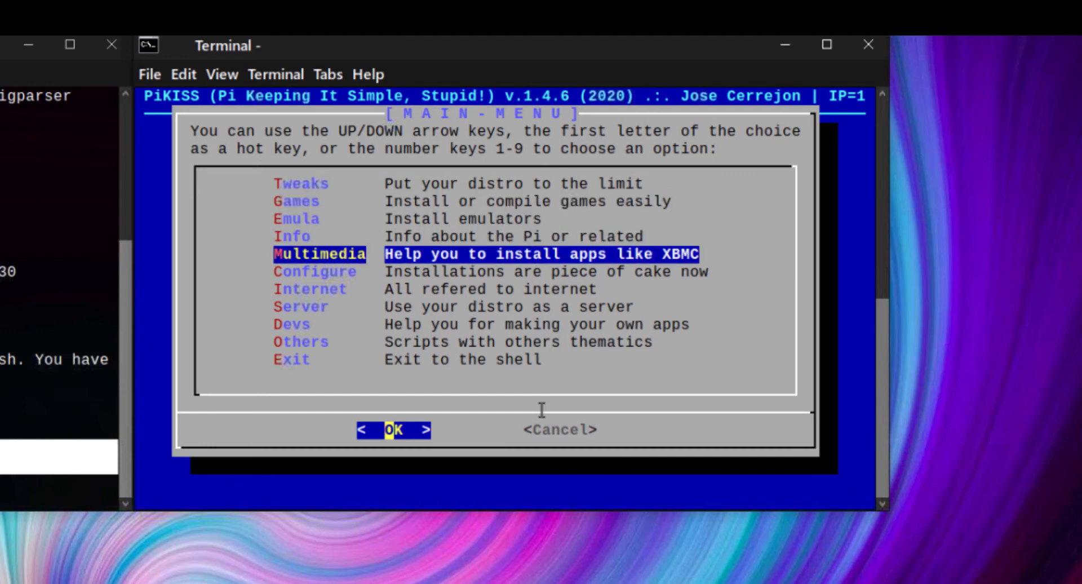
{"action": "key", "text": "Return"}
{"action": "key", "text": "Down"}
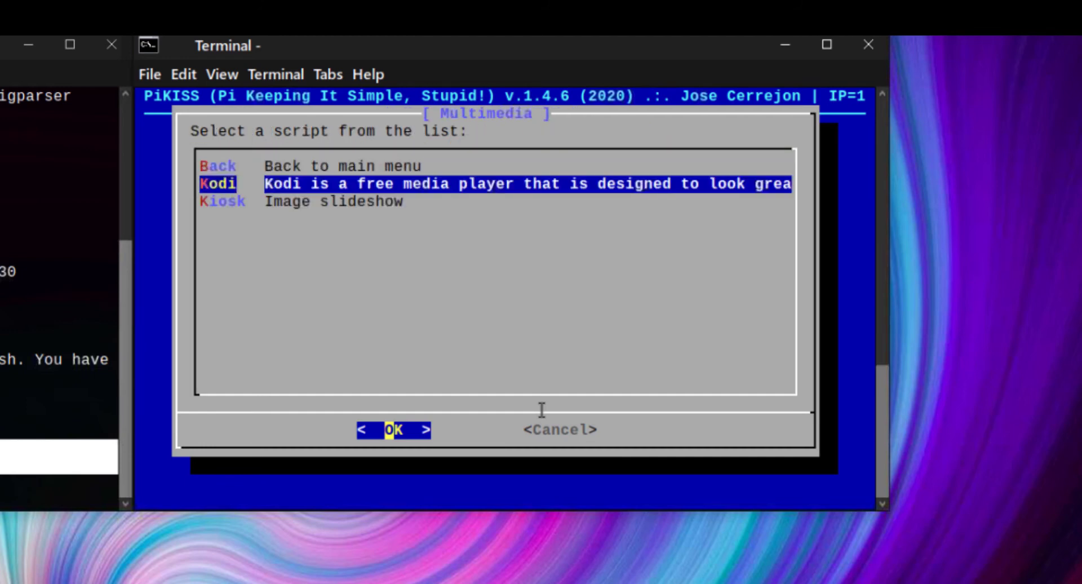
{"action": "key", "text": "Return"}
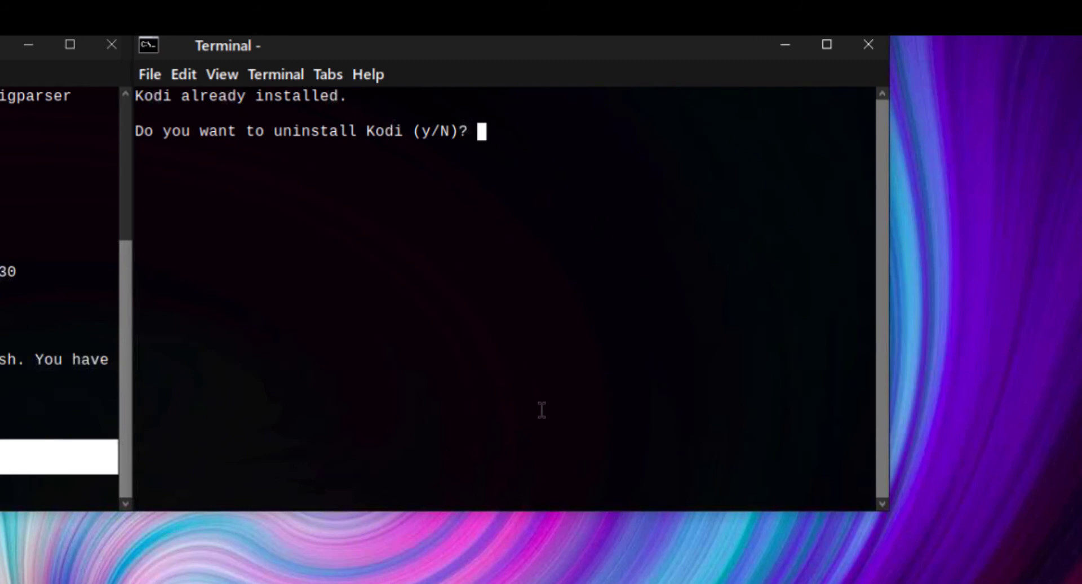
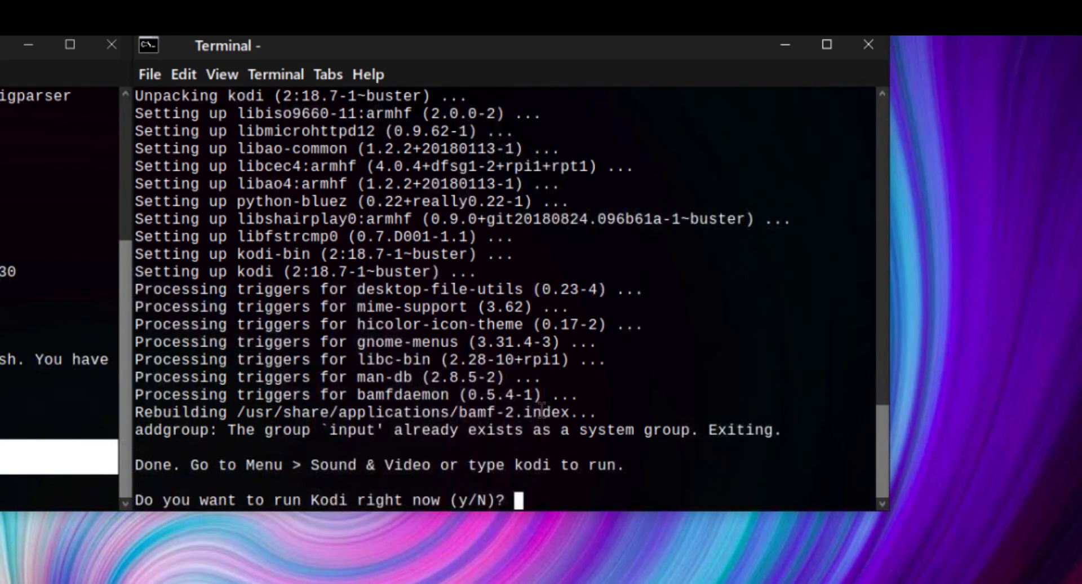
Decline to run Kodi right now and return to the PiKISS main menu
{"action": "type", "text": "N"}
{"action": "key", "text": "Return"}
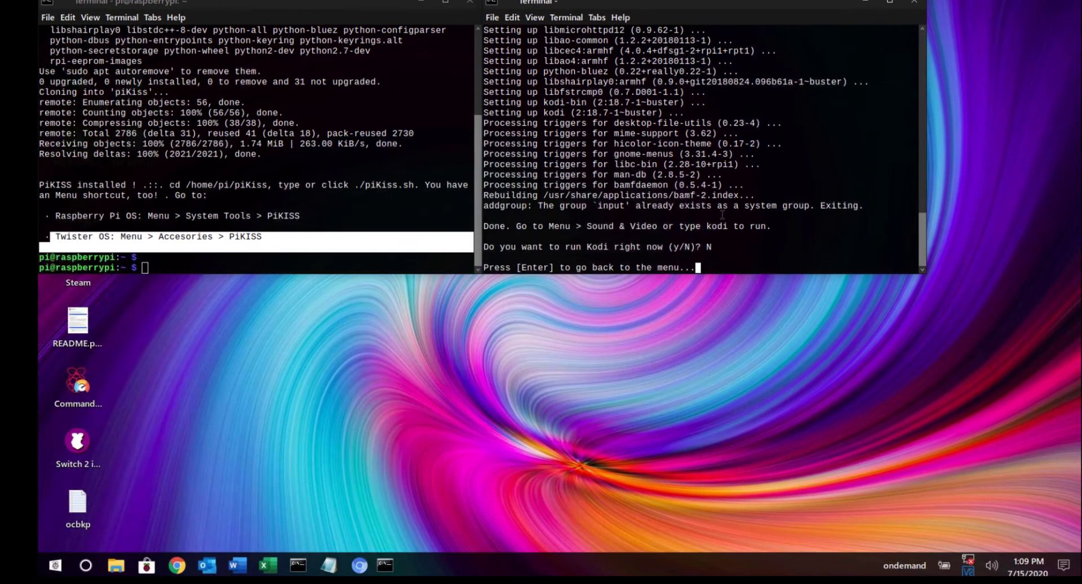
{"action": "key", "text": "Return"}
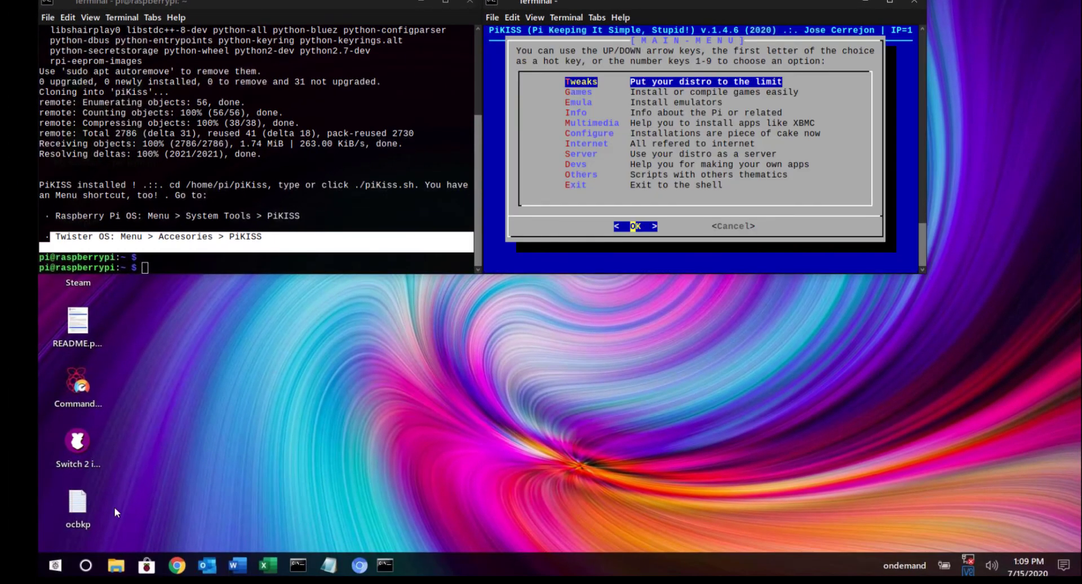
Look for Kodi among the desktop's Multimedia applications, then return to the PiKISS terminal
{"action": "left_click", "coordinate": [54, 565]}
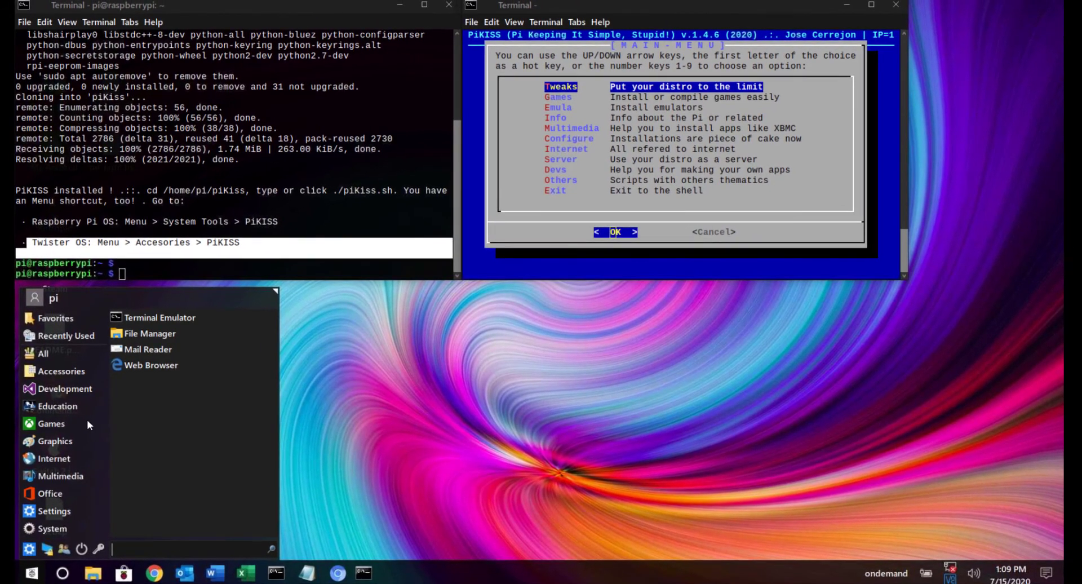
{"action": "left_click", "coordinate": [86, 420]}
{"action": "left_click", "coordinate": [60, 458]}
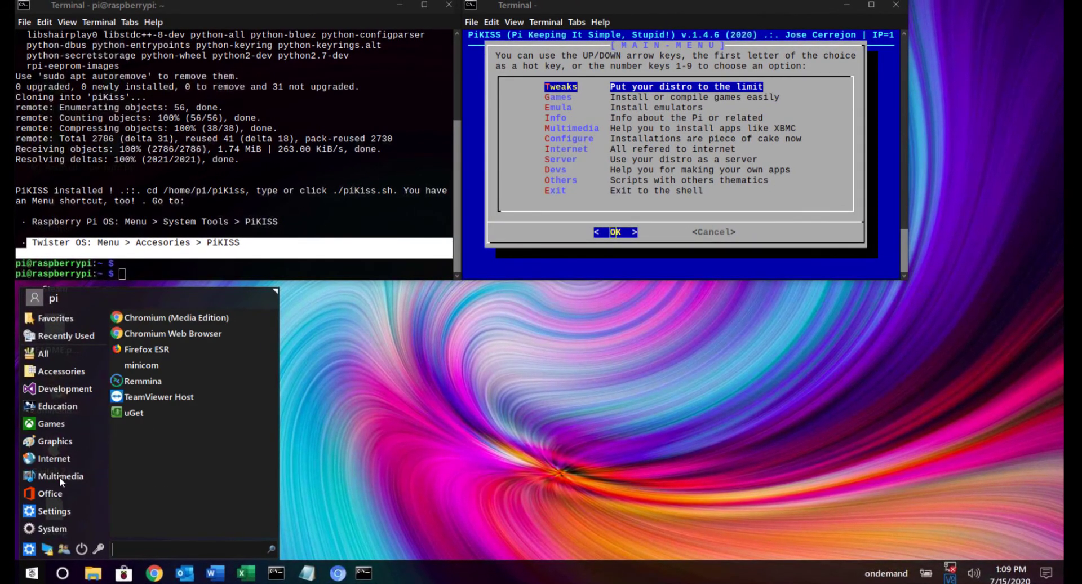
{"action": "left_click", "coordinate": [59, 477]}
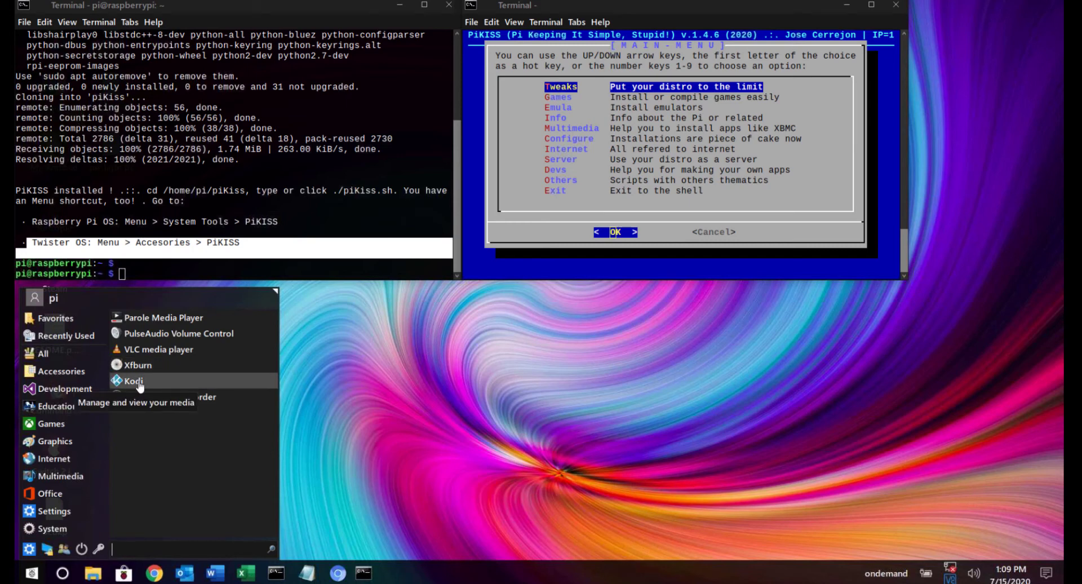
{"action": "left_click", "coordinate": [608, 179]}
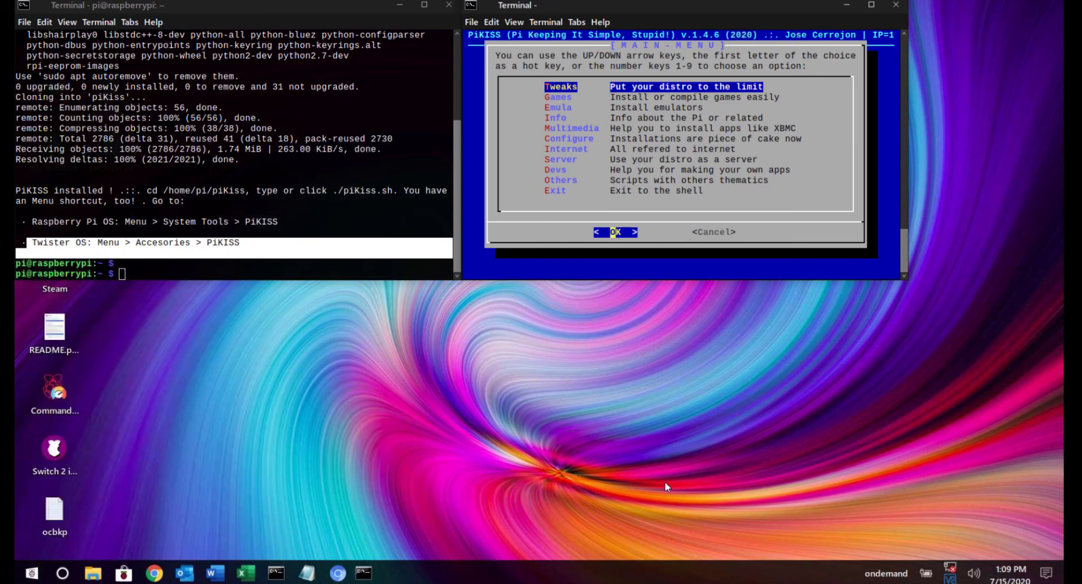
Open the Server category and examine its scripts from OctoPrint upward
{"action": "key", "text": "s"}
{"action": "key", "text": "Return"}
{"action": "key", "text": "End"}
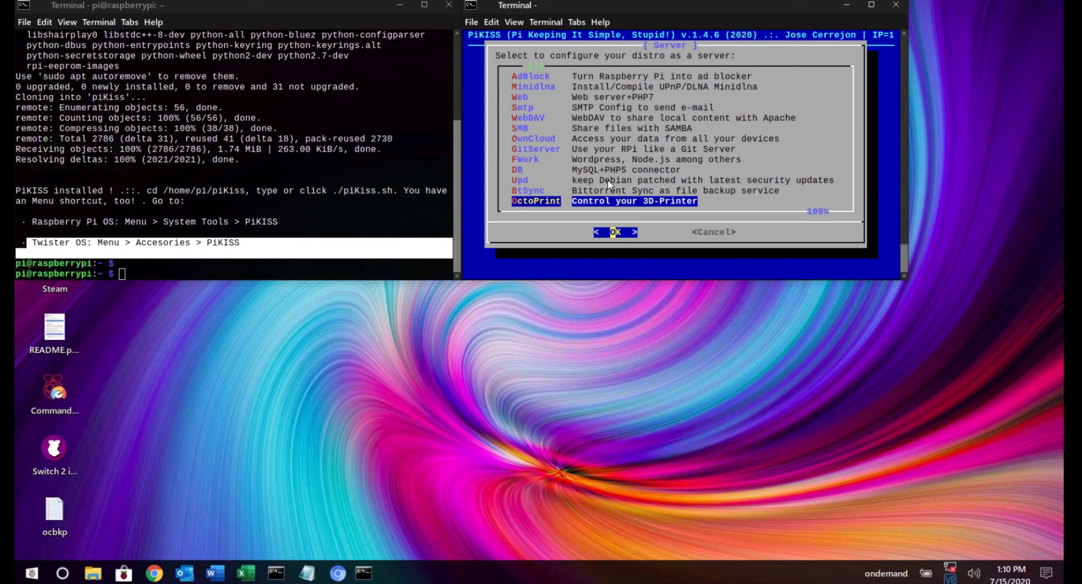
{"action": "key", "text": "Up"}
{"action": "key", "text": "Up"}
{"action": "key", "text": "Up"}
{"action": "key", "text": "Up"}
{"action": "key", "text": "Up"}
{"action": "key", "text": "Up"}
{"action": "key", "text": "Up"}
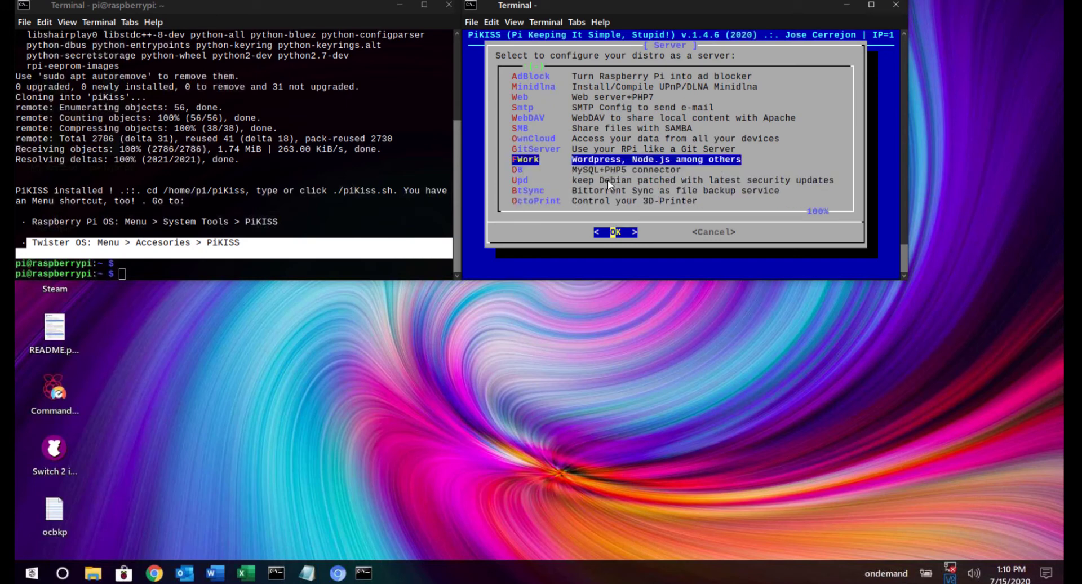
Install Apache through the Web server+PHP7 script in the Server category
{"action": "key", "text": "Up"}
{"action": "key", "text": "Up"}
{"action": "key", "text": "Up"}
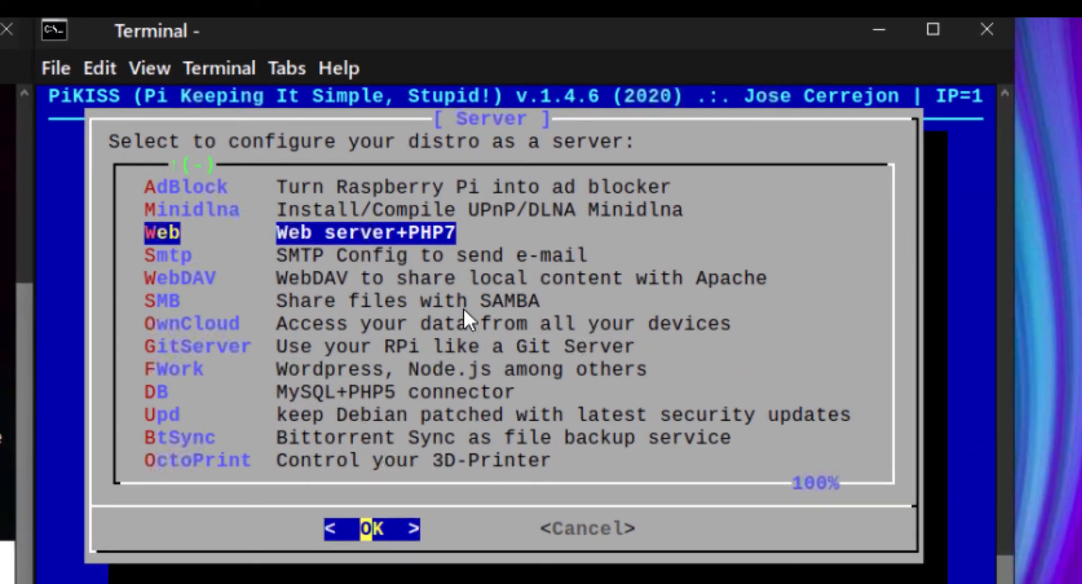
{"action": "key", "text": "Return"}
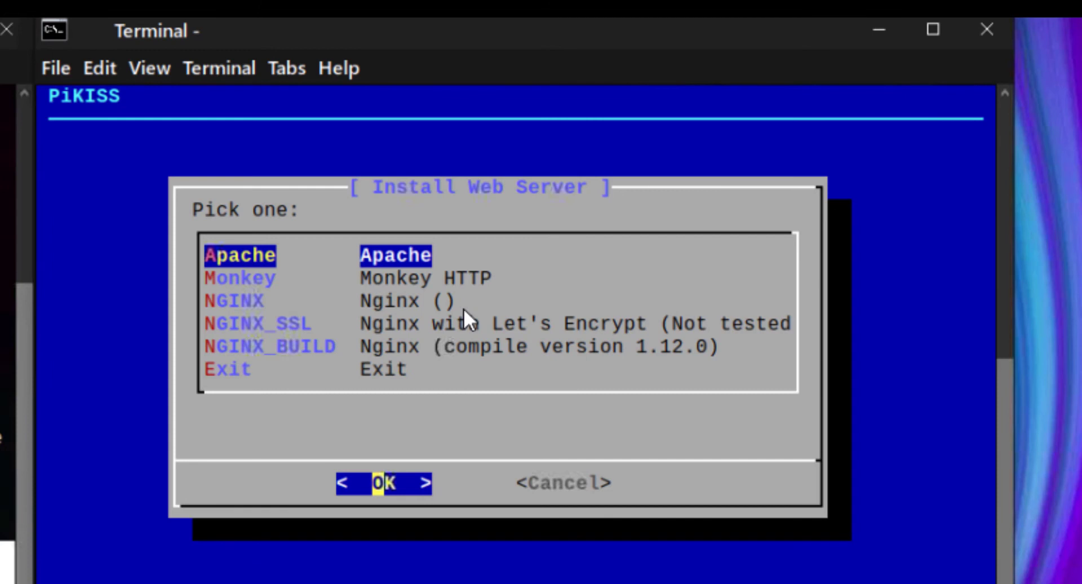
{"action": "key", "text": "Return"}
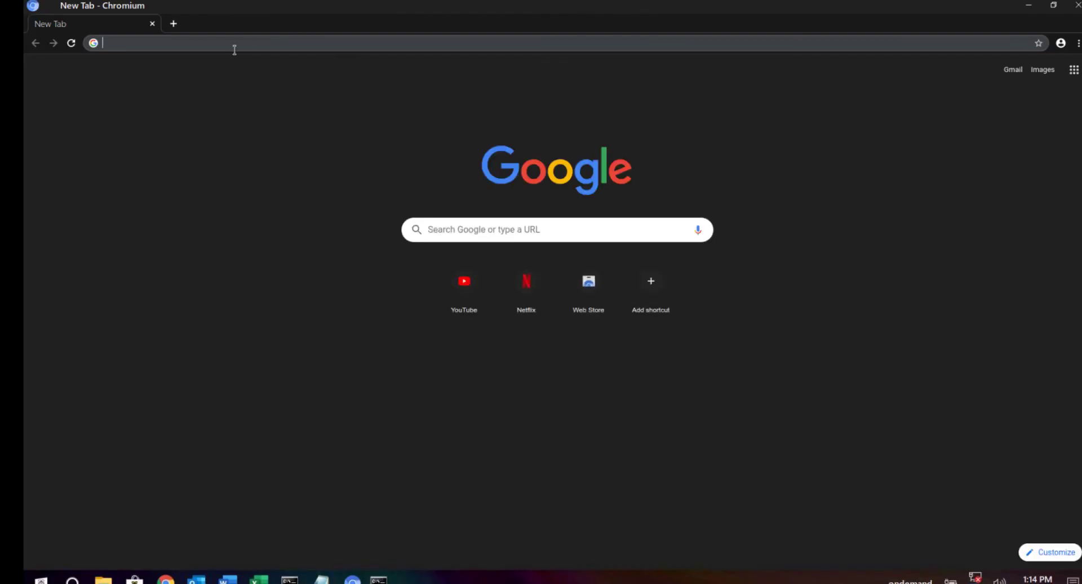
Open localhost in Chromium and look through the Apache2 Debian default page
{"action": "type", "text": "locah"}
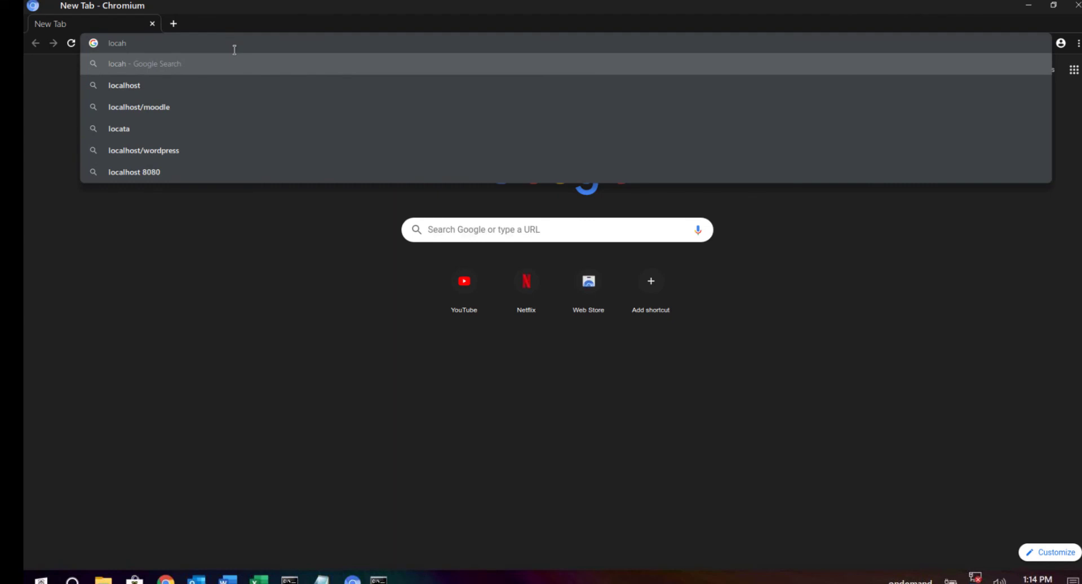
{"action": "key", "text": "BackSpace"}
{"action": "type", "text": "l"}
{"action": "type", "text": "hos"}
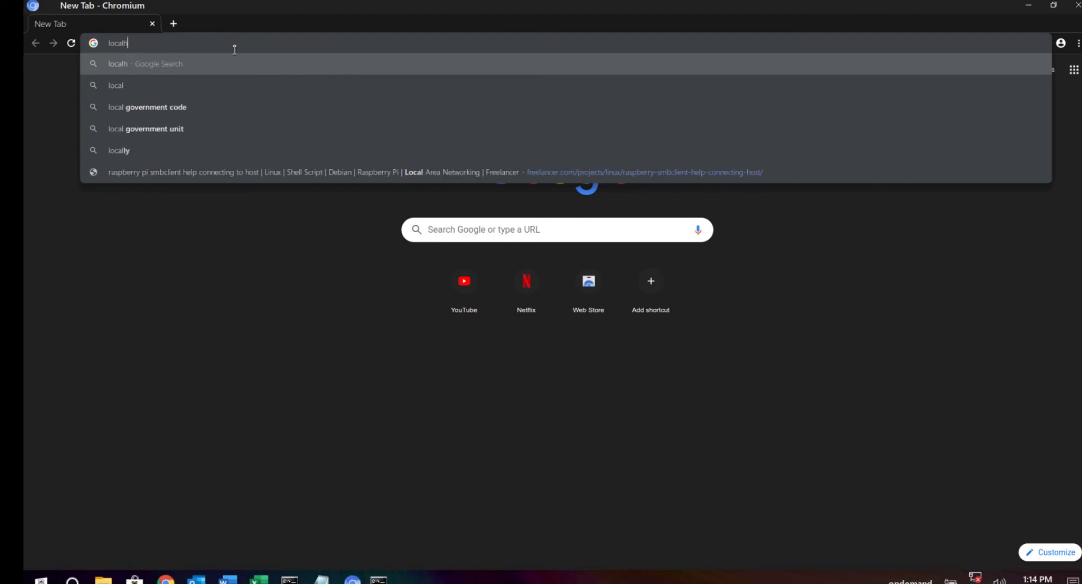
{"action": "type", "text": "t"}
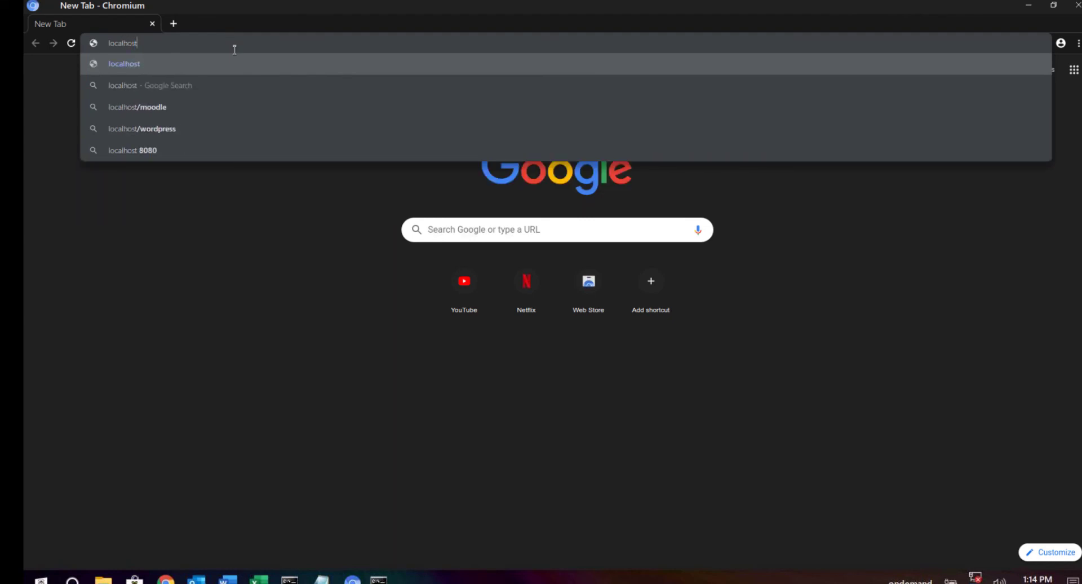
{"action": "key", "text": "Return"}
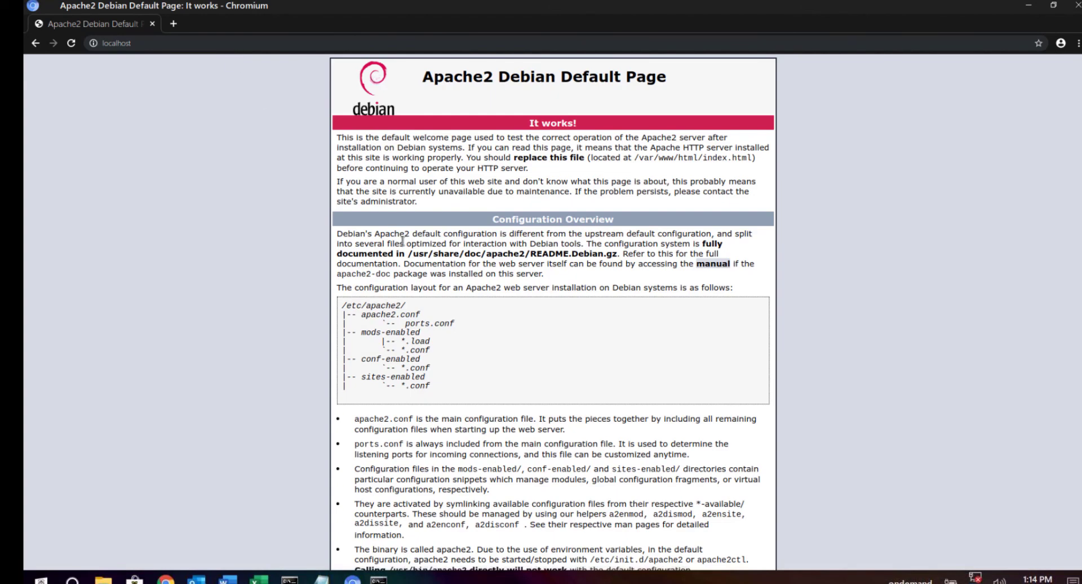
{"action": "scroll", "coordinate": [403, 241], "scroll_direction": "down", "scroll_amount": 3}
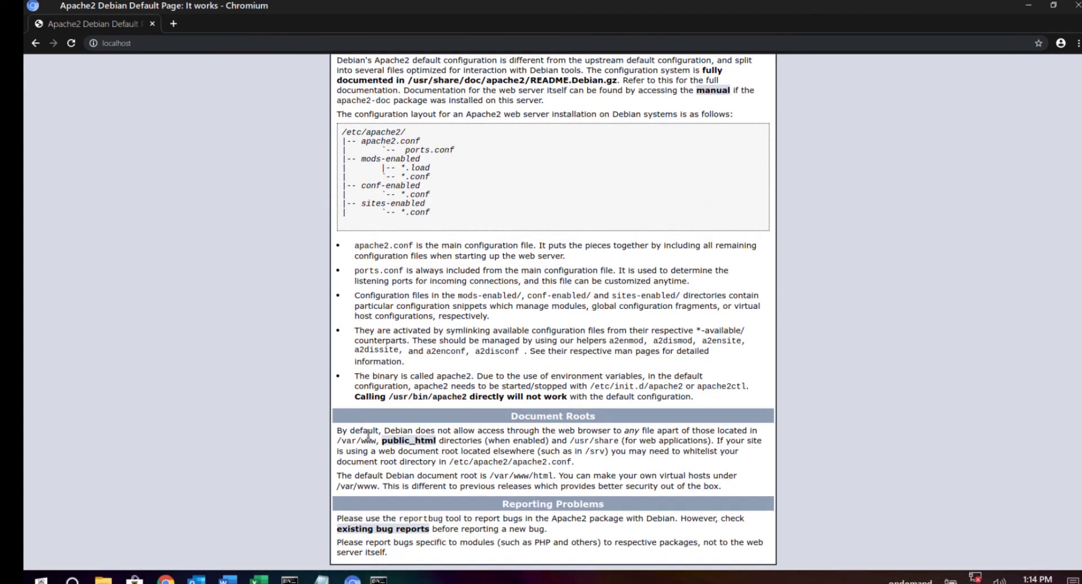
{"action": "scroll", "coordinate": [371, 391], "scroll_direction": "up", "scroll_amount": 3}
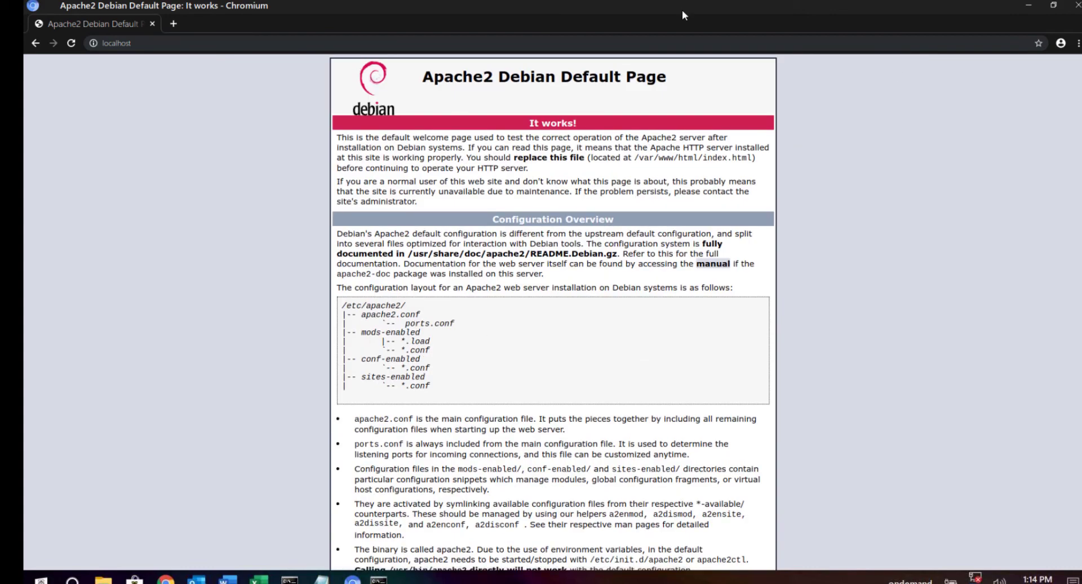